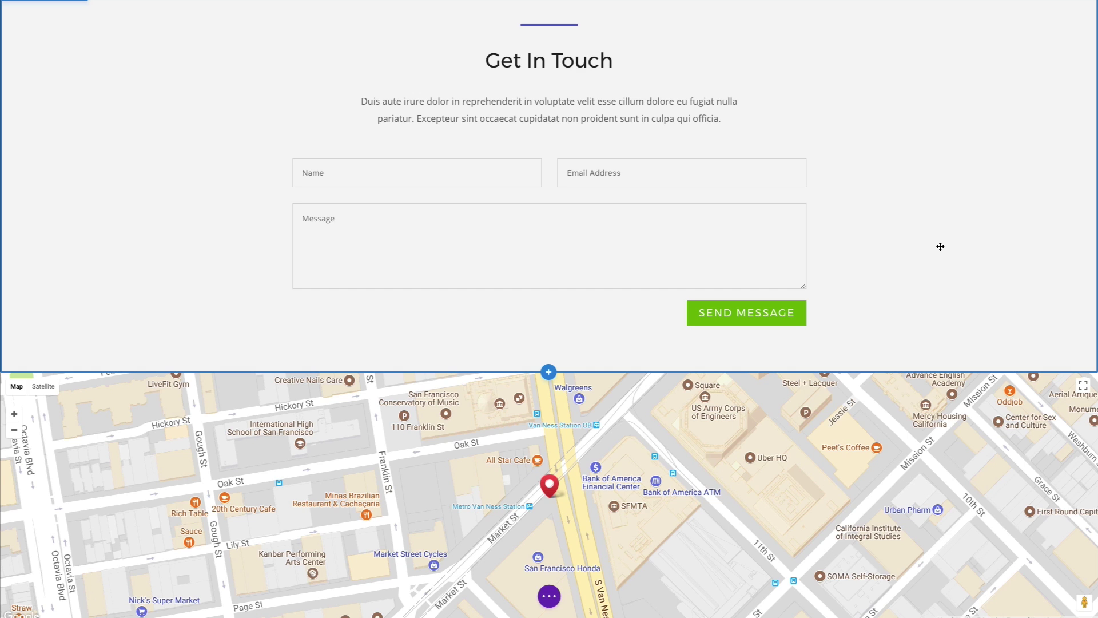
# - Delete the old full-width map section under the Get In Touch form
pyautogui.scroll(1, 1004, 291)
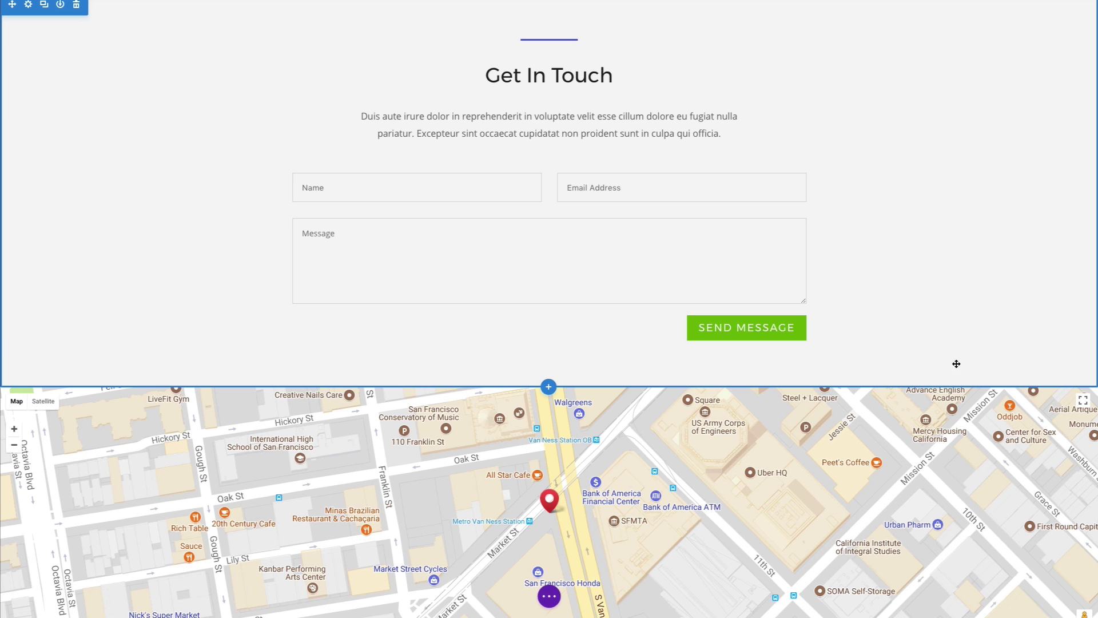
pyautogui.scroll(3, 177, 270)
pyautogui.scroll(8, 177, 271)
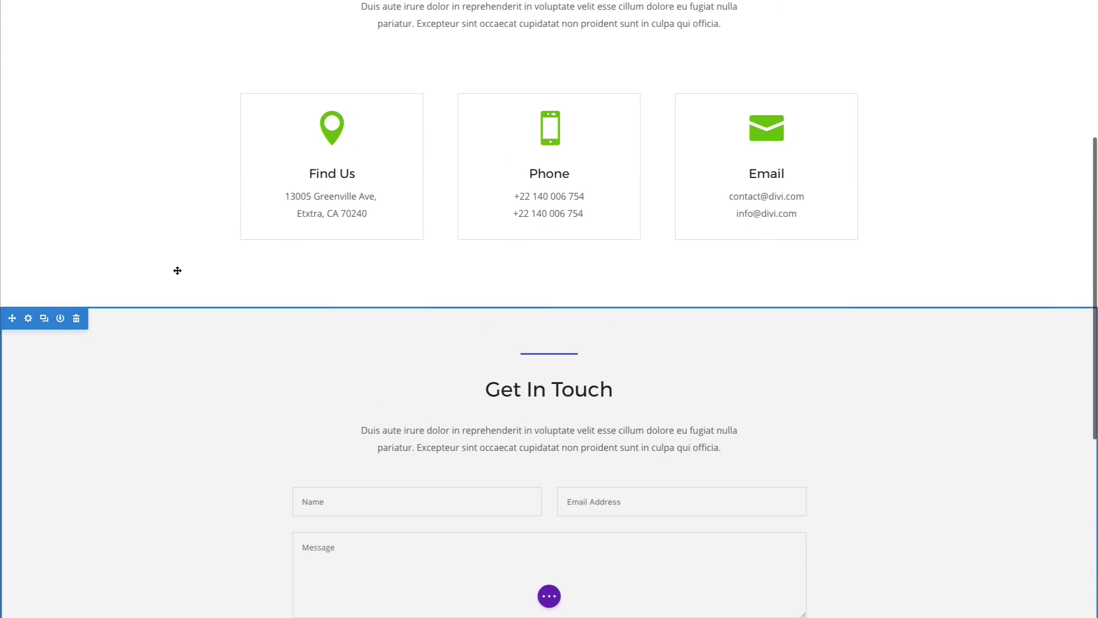
pyautogui.scroll(-7, 177, 271)
pyautogui.scroll(-5, 177, 271)
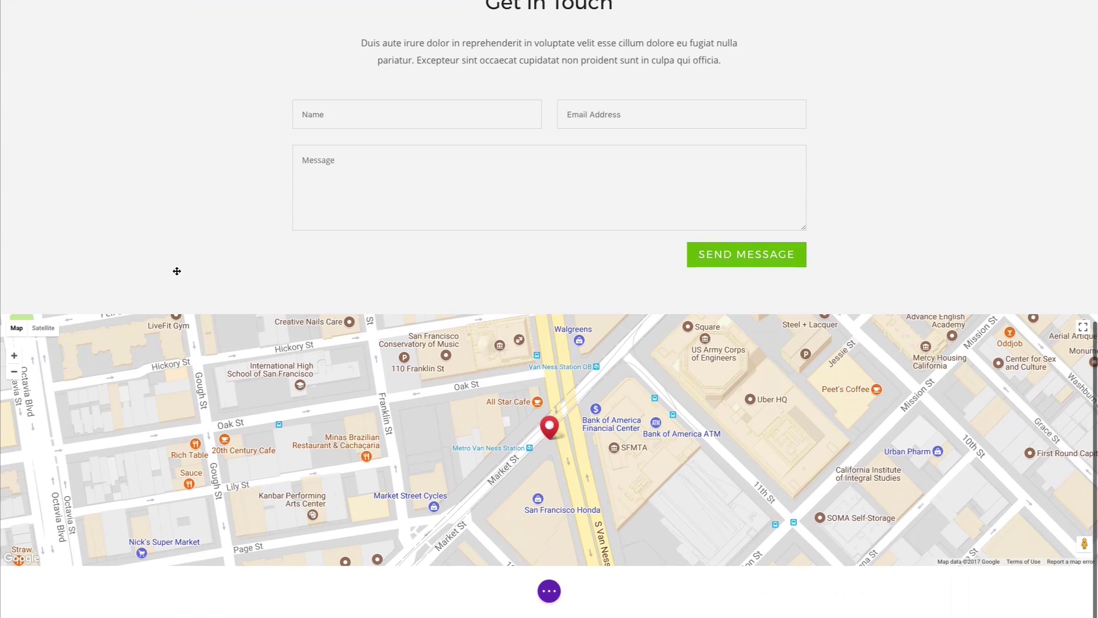
pyautogui.scroll(1, 177, 271)
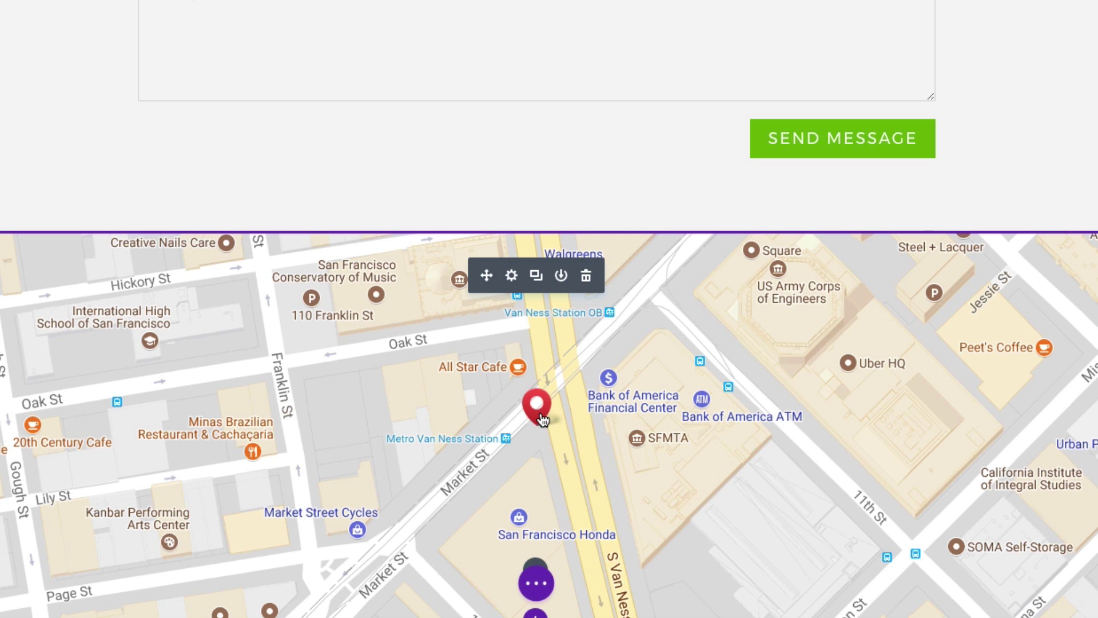
pyautogui.scroll(-1, 537, 419)
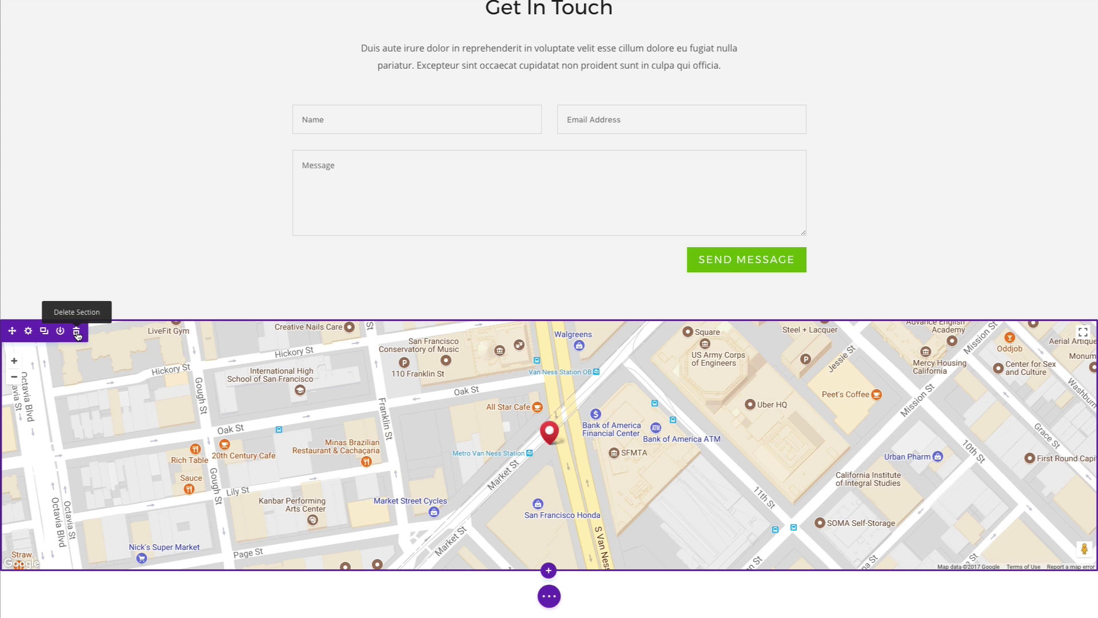
pyautogui.click(76, 332)
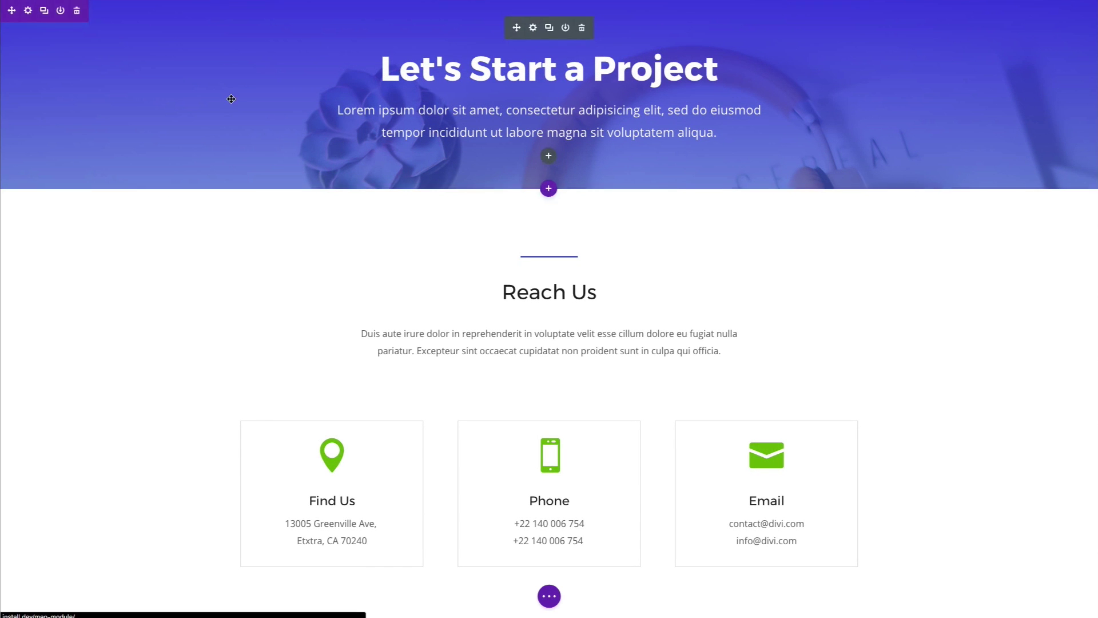
pyautogui.scroll(-7, 242, 171)
pyautogui.scroll(-1, 242, 171)
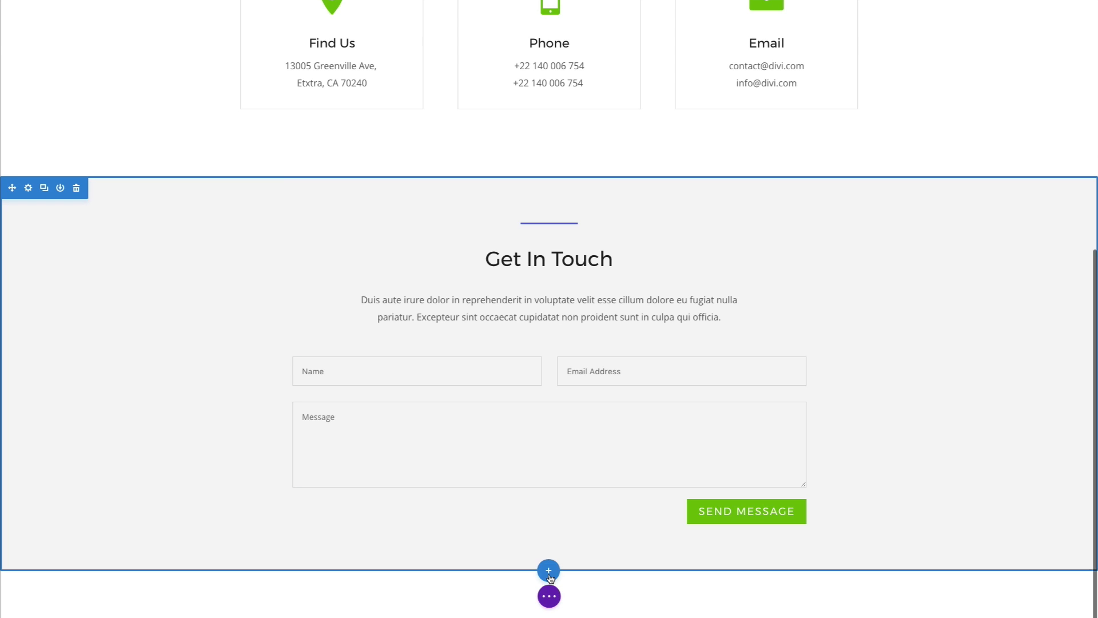
# - Insert a Fullwidth section with a Fullwidth Map module below the form and expand its Map settings
pyautogui.click(549, 573)
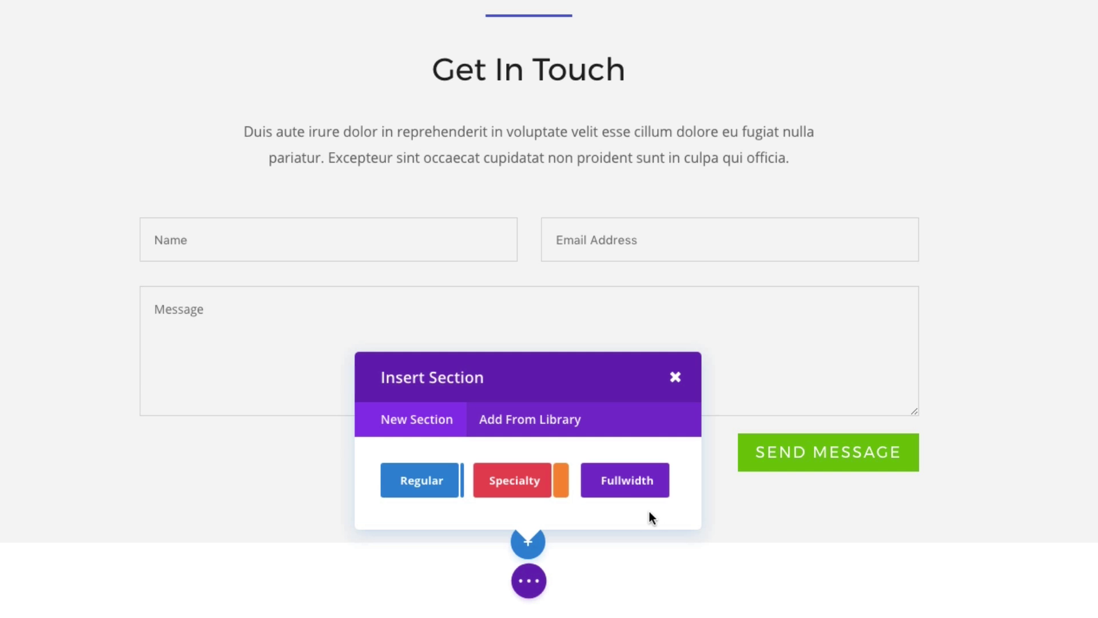
pyautogui.click(632, 490)
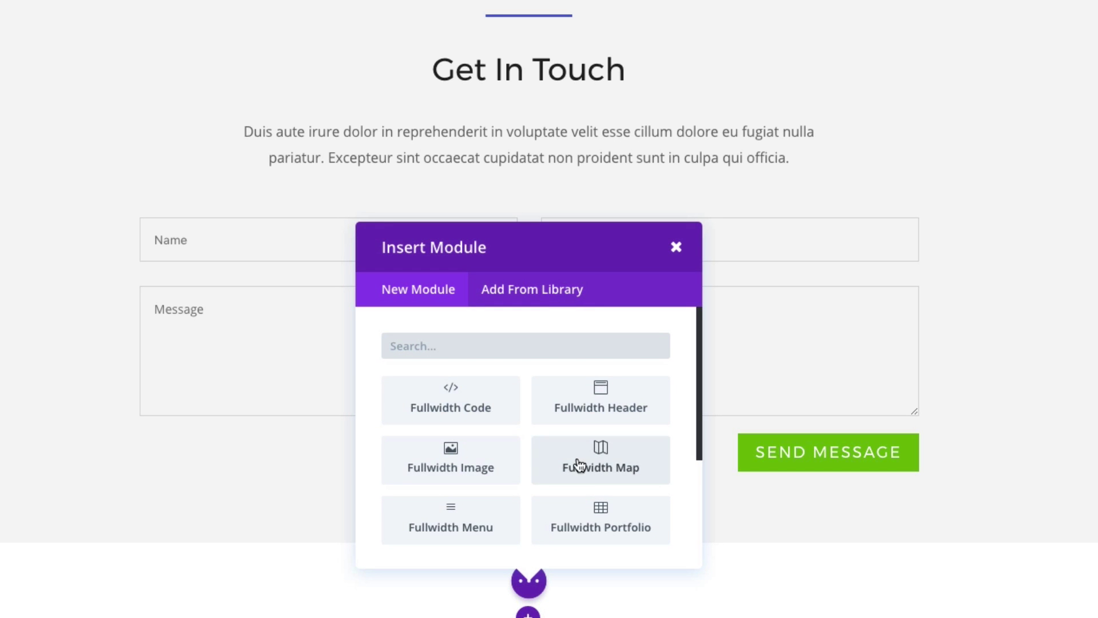
pyautogui.scroll(-1, 549, 457)
pyautogui.scroll(-3, 549, 455)
pyautogui.scroll(2, 574, 441)
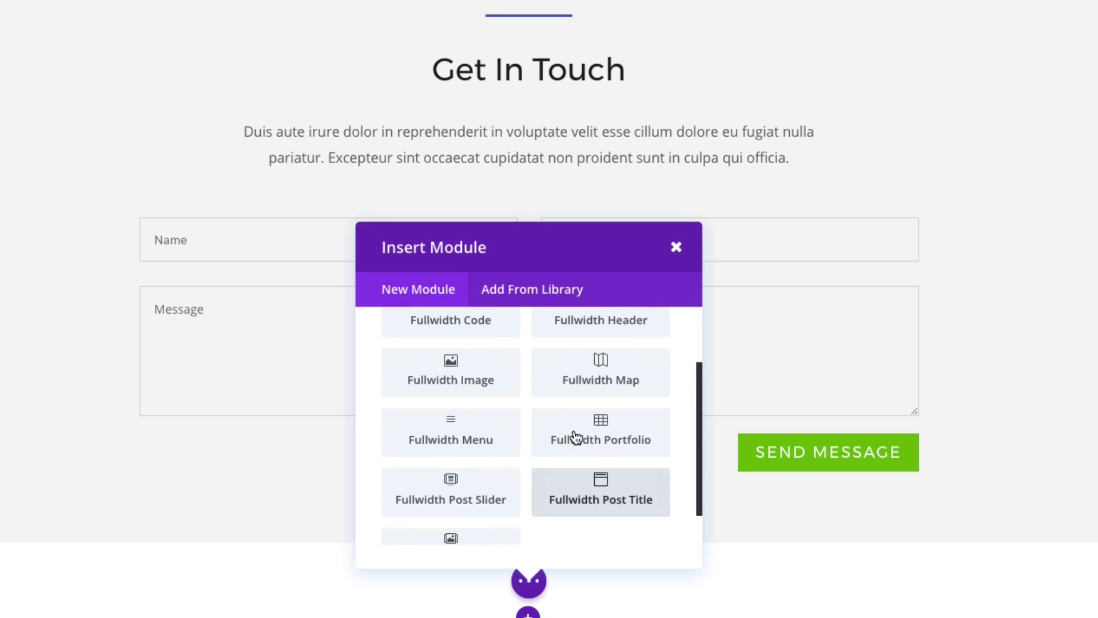
pyautogui.click(597, 391)
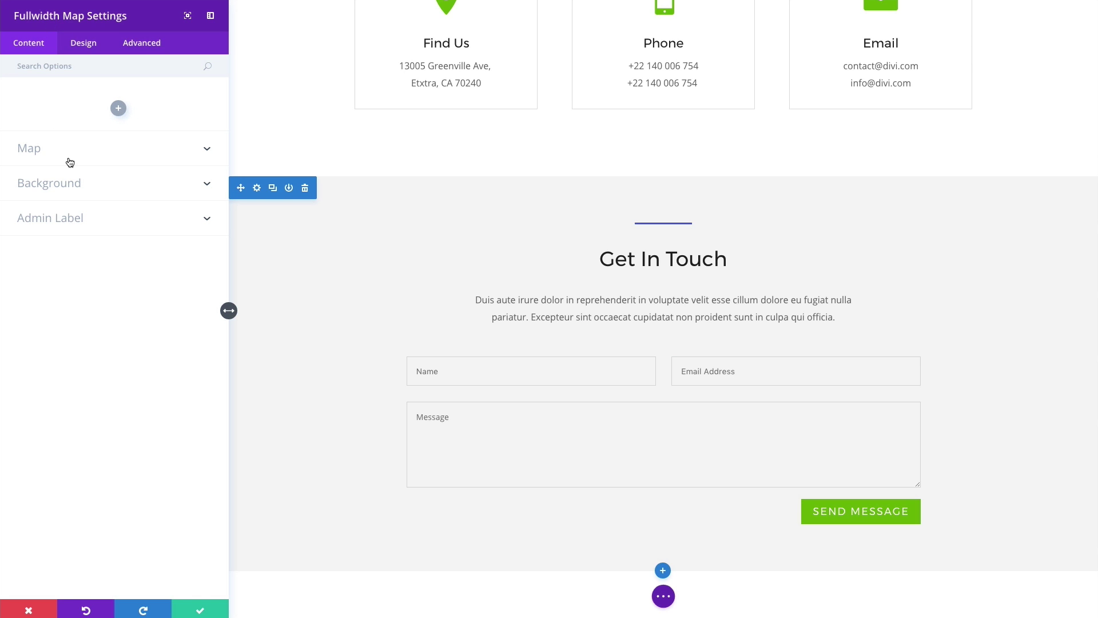
pyautogui.click(34, 152)
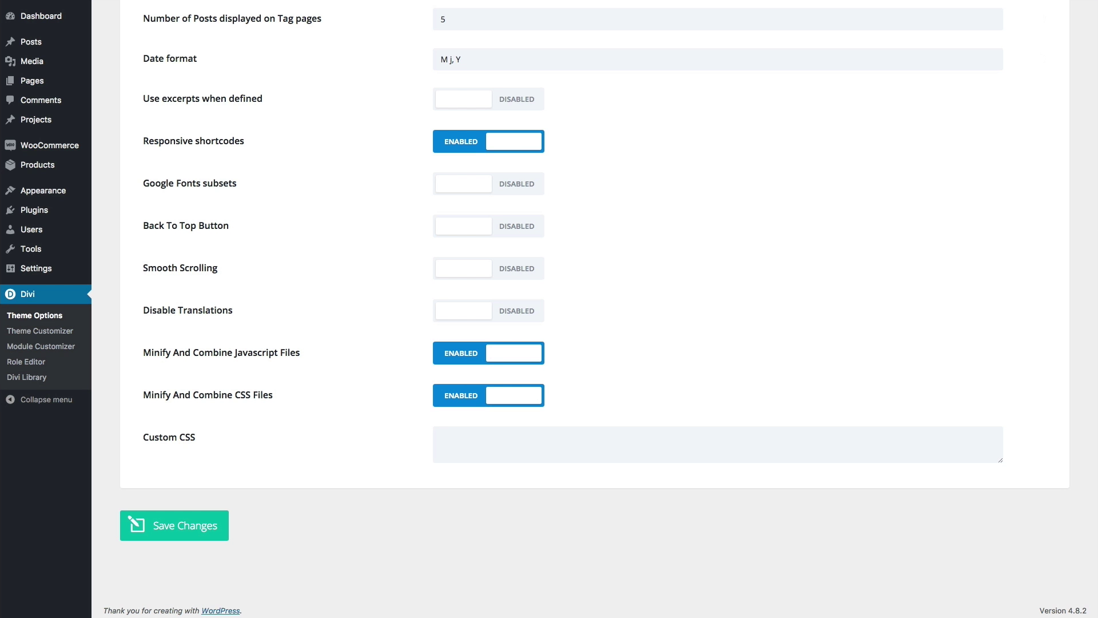
# - Find the Google API Key setting in Divi Theme Options and bring up its help text
pyautogui.scroll(20, 660, 335)
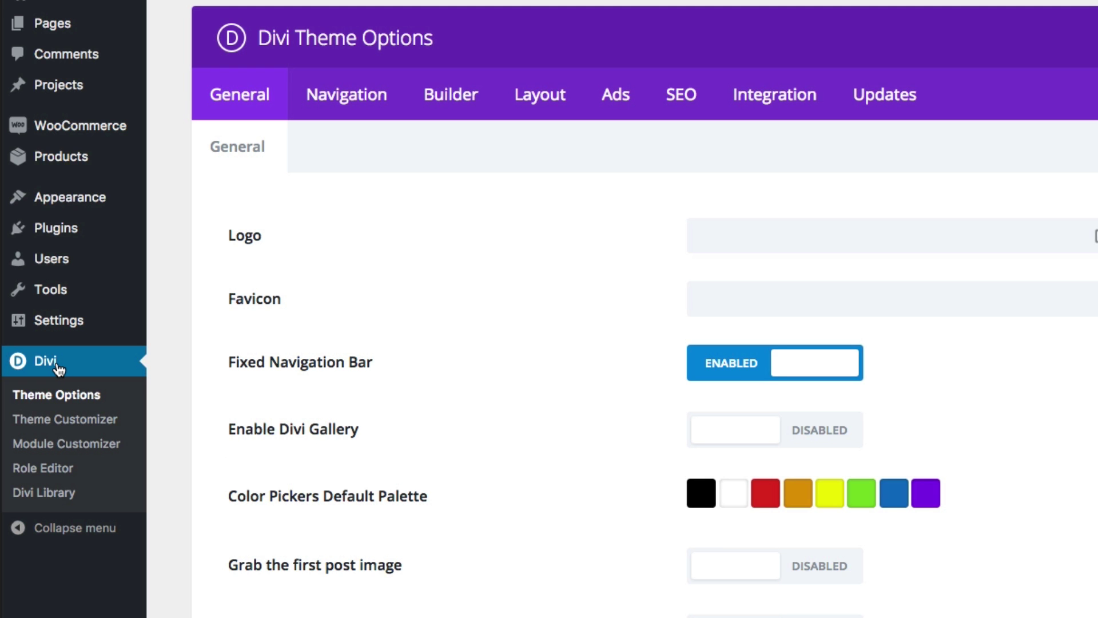
pyautogui.scroll(-1, 654, 264)
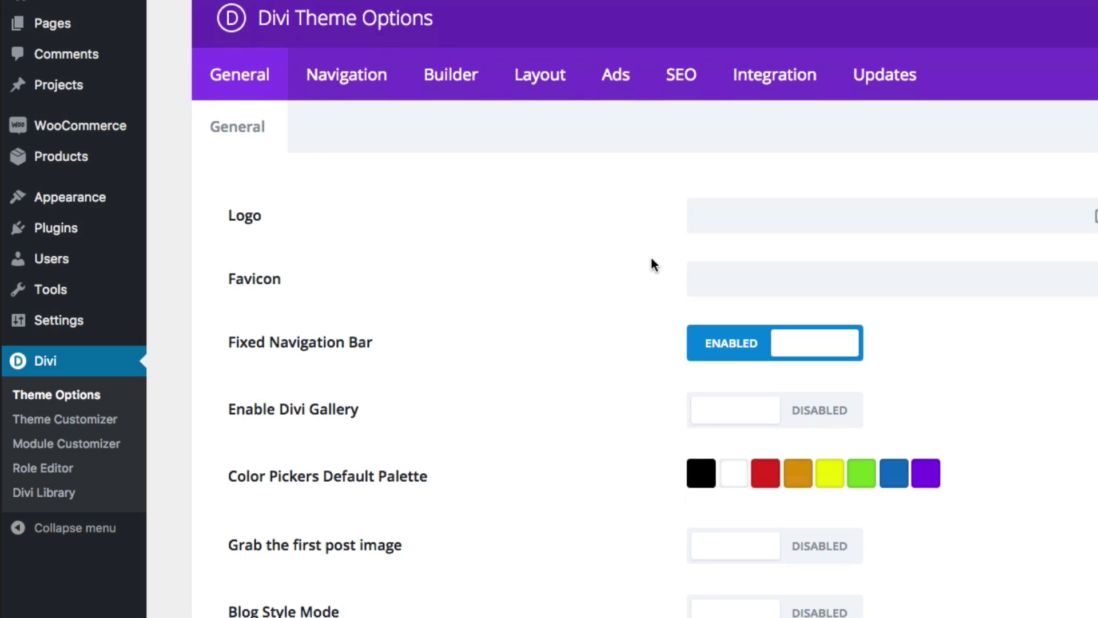
pyautogui.scroll(-6, 652, 263)
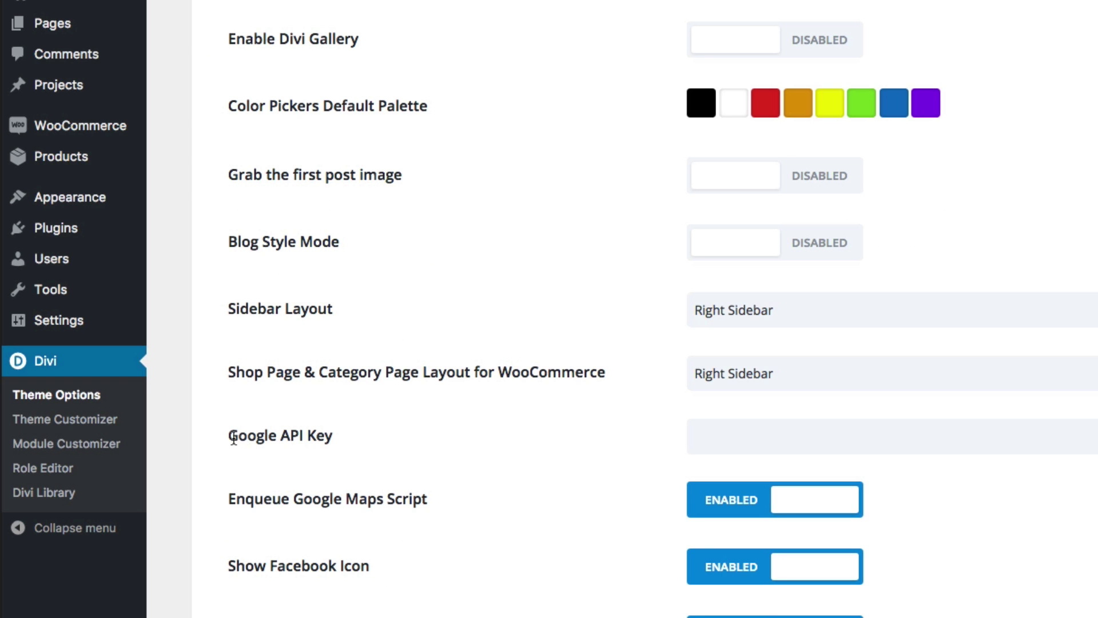
pyautogui.moveTo(229, 438); pyautogui.dragTo(373, 443)
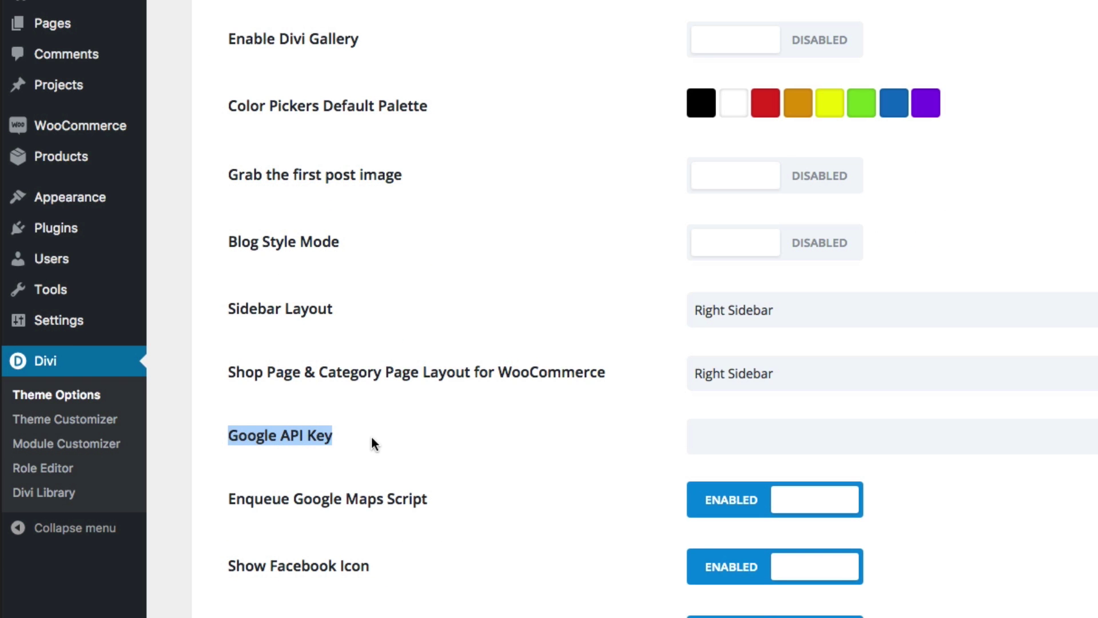
pyautogui.click(719, 427)
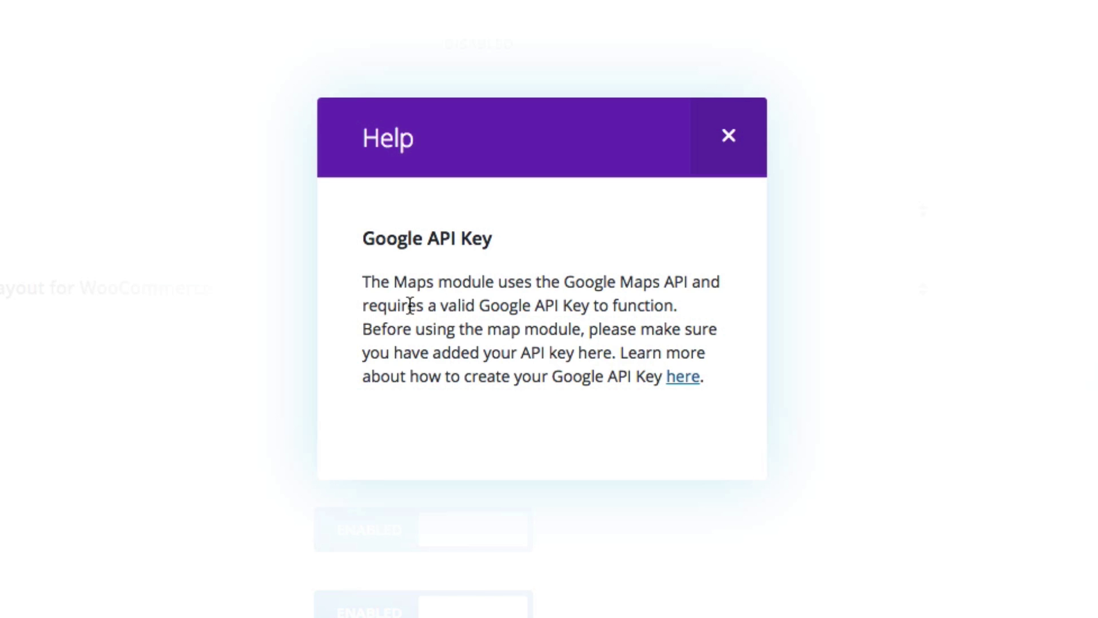
# - Close the Google API Key help popup
pyautogui.click(736, 140)
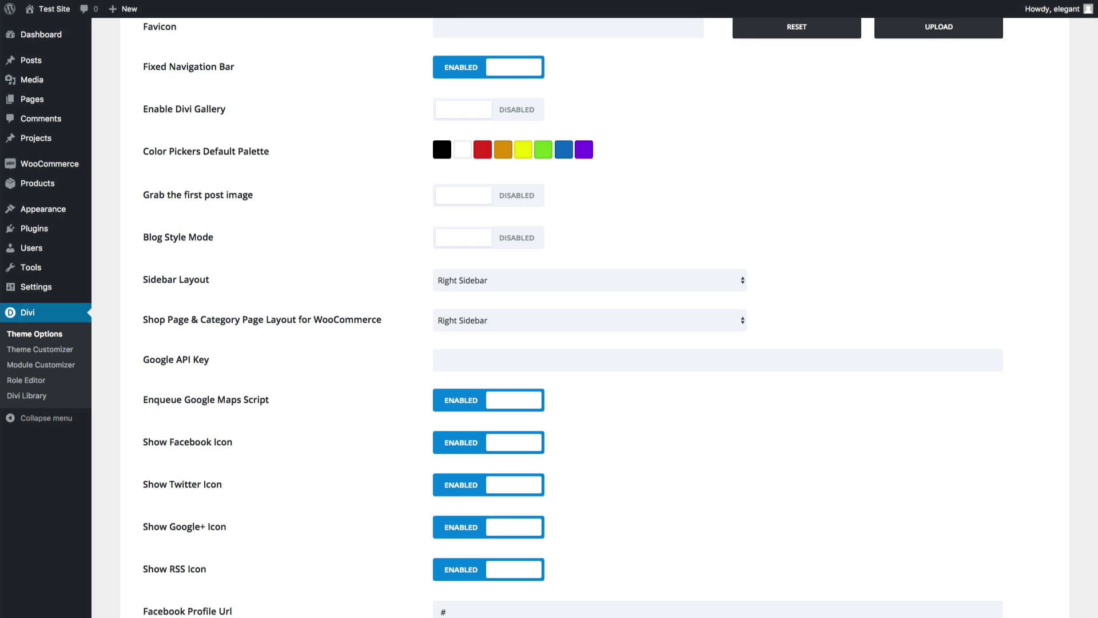
# - Paste the Google API key into its field and save the Theme Options
pyautogui.click(609, 362)
pyautogui.hotkey('ctrl', 'v')
pyautogui.scroll(-15, 609, 343)
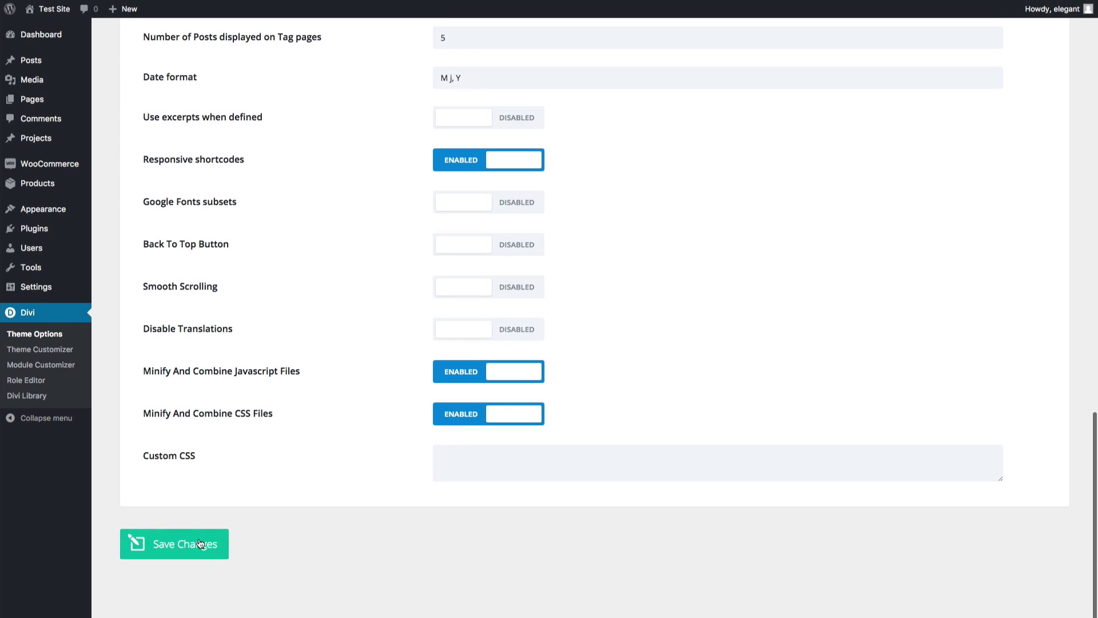
pyautogui.click(199, 543)
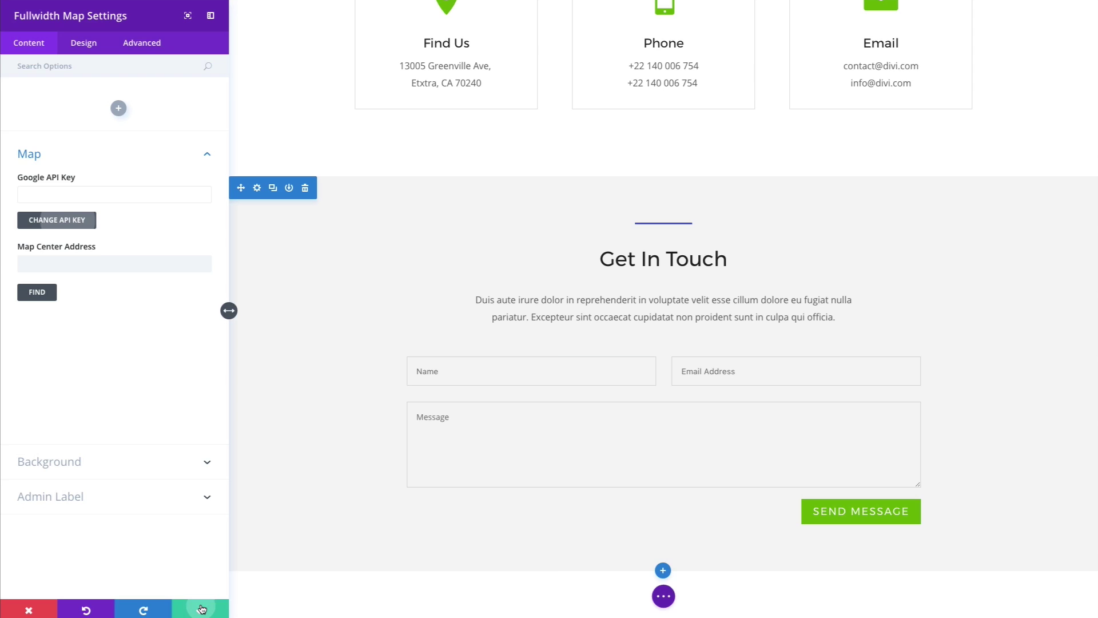
# - Close the map module settings and reload the builder page to show the map below the form
pyautogui.click(202, 609)
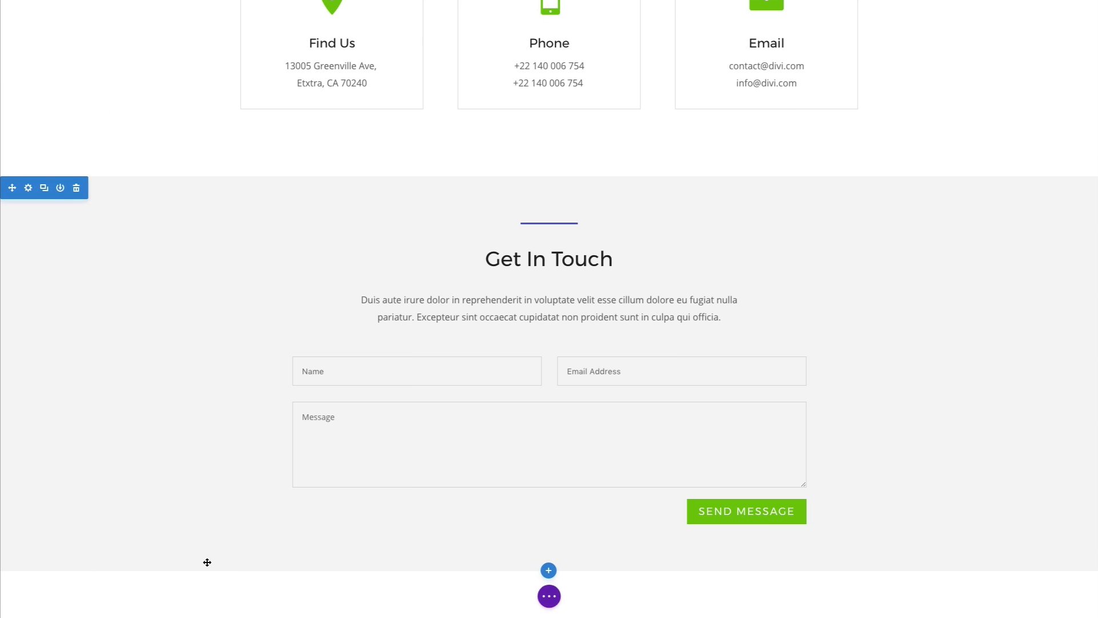
pyautogui.press('super+r')
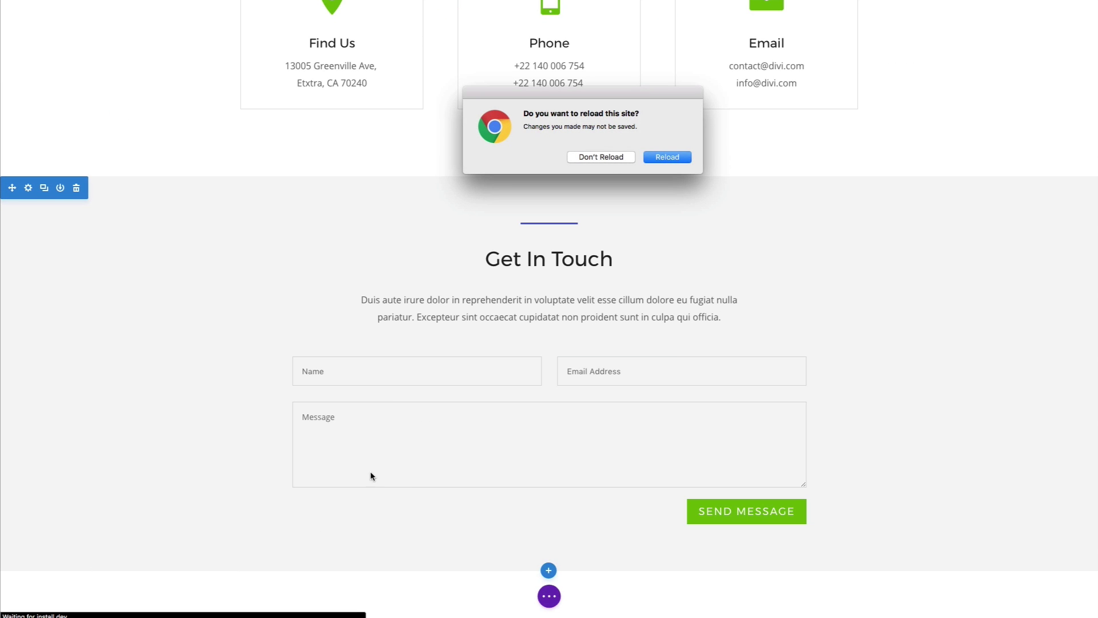
pyautogui.click(667, 156)
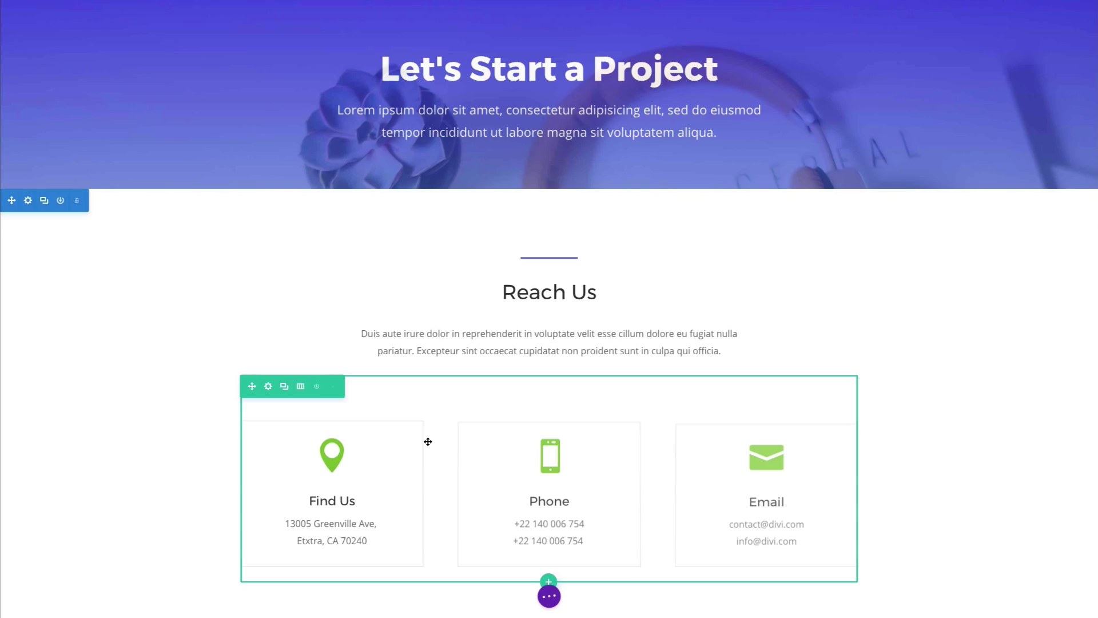
pyautogui.scroll(-5, 208, 380)
pyautogui.scroll(-7, 208, 381)
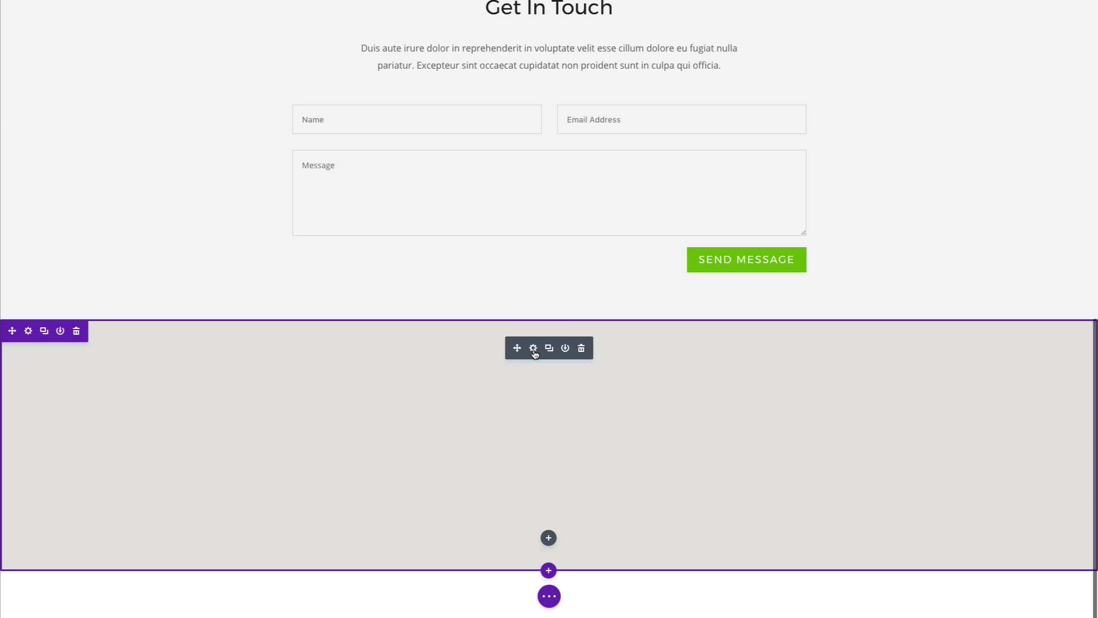
# - Set the map's center address to San Francisco, CA, USA and locate it with Find
pyautogui.click(533, 349)
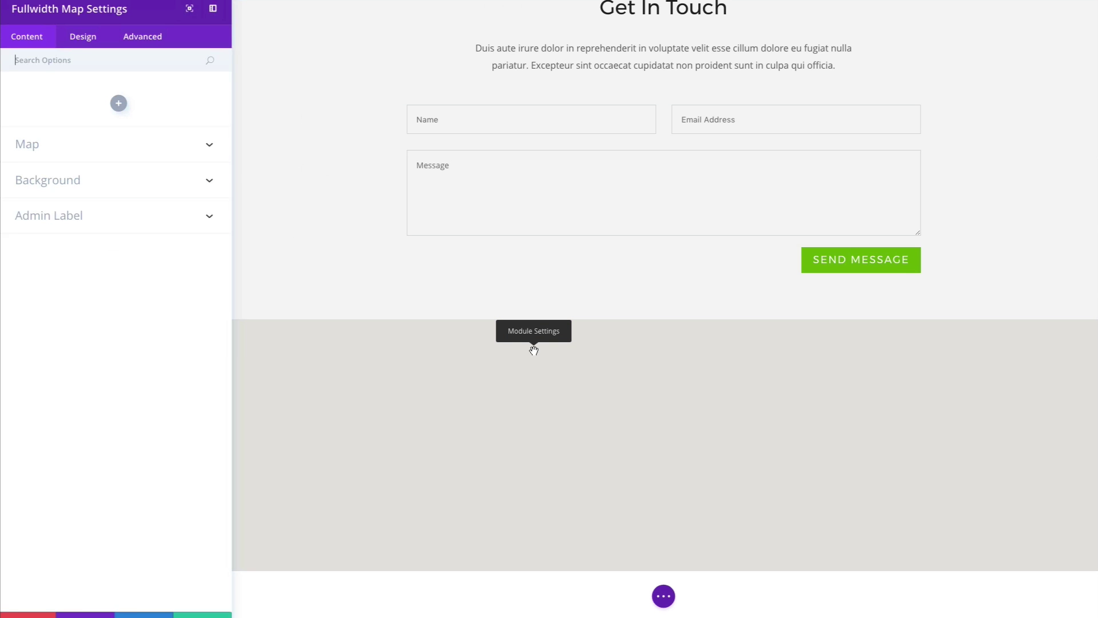
pyautogui.click(121, 159)
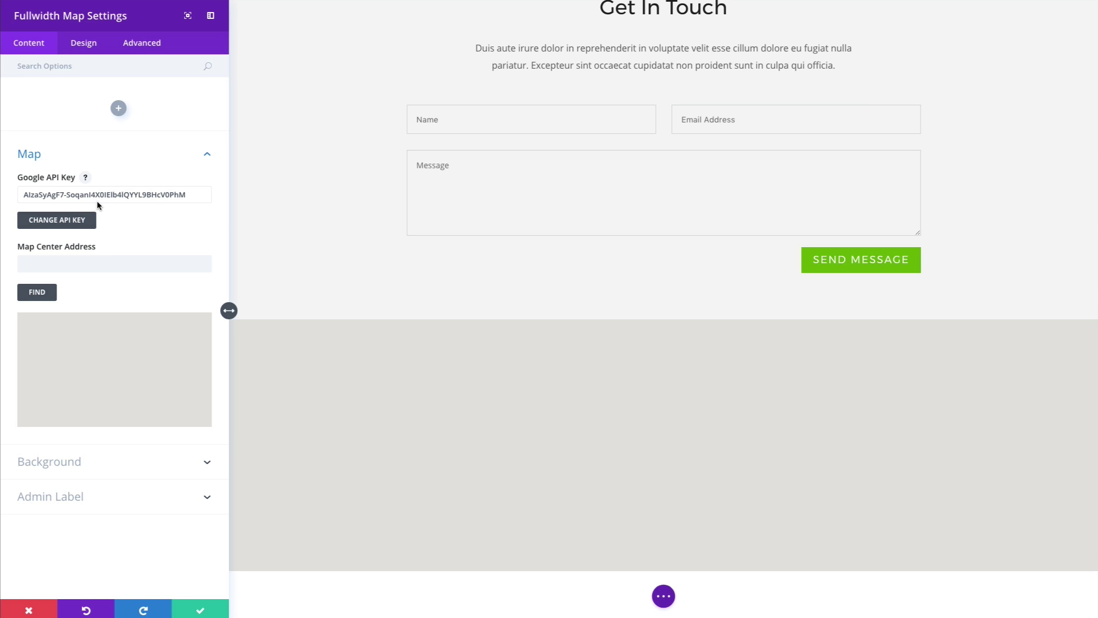
pyautogui.click(54, 262)
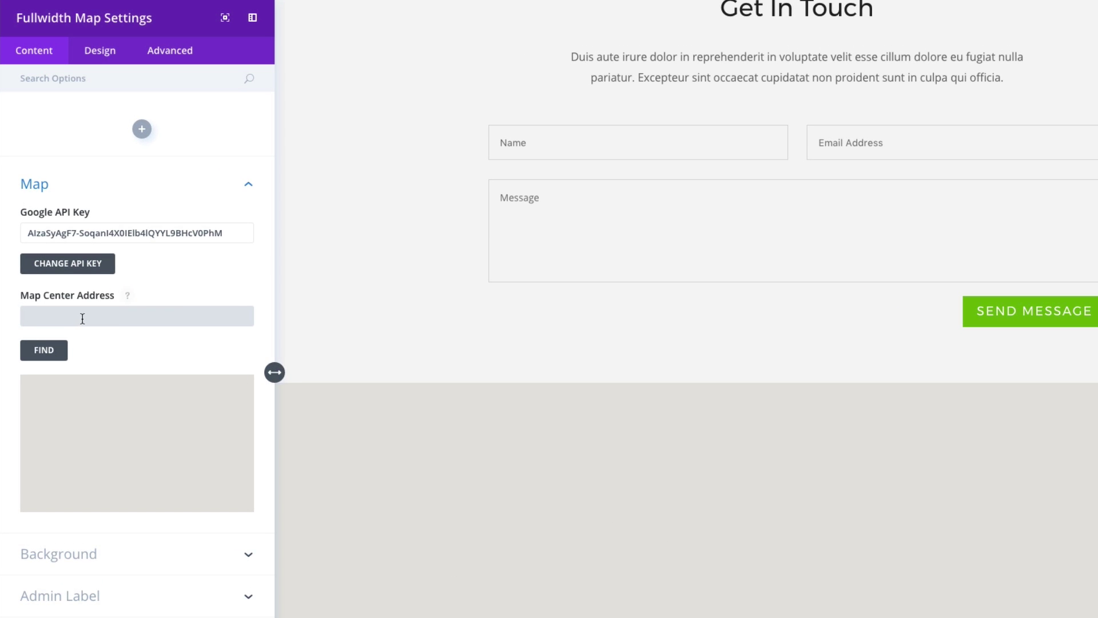
pyautogui.click(82, 319)
pyautogui.write('San Francisco, CA, USA')
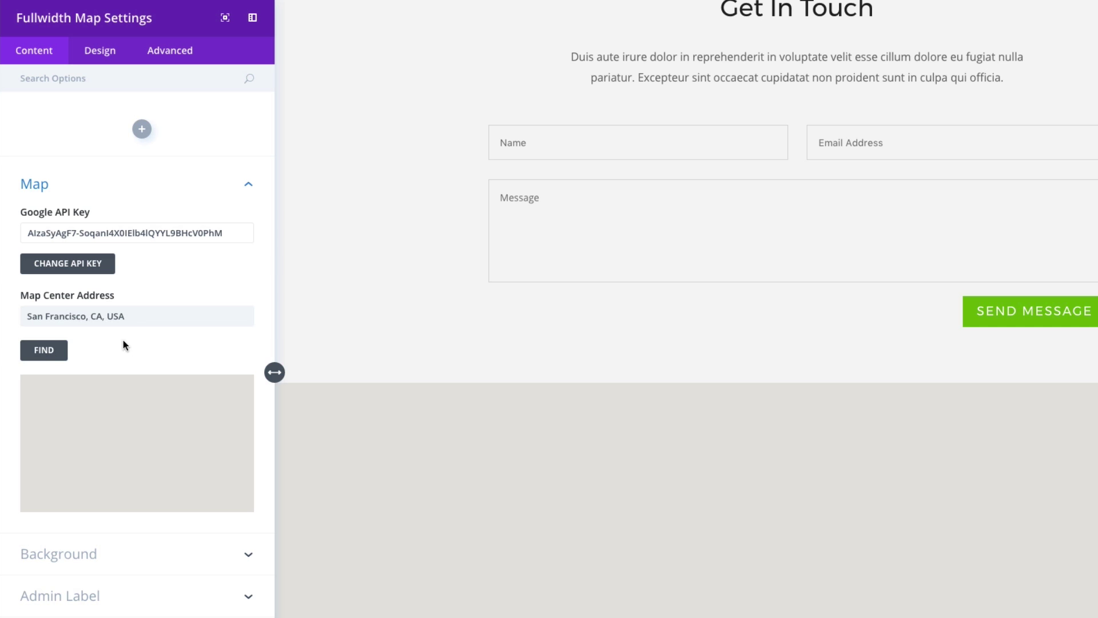
pyautogui.click(54, 351)
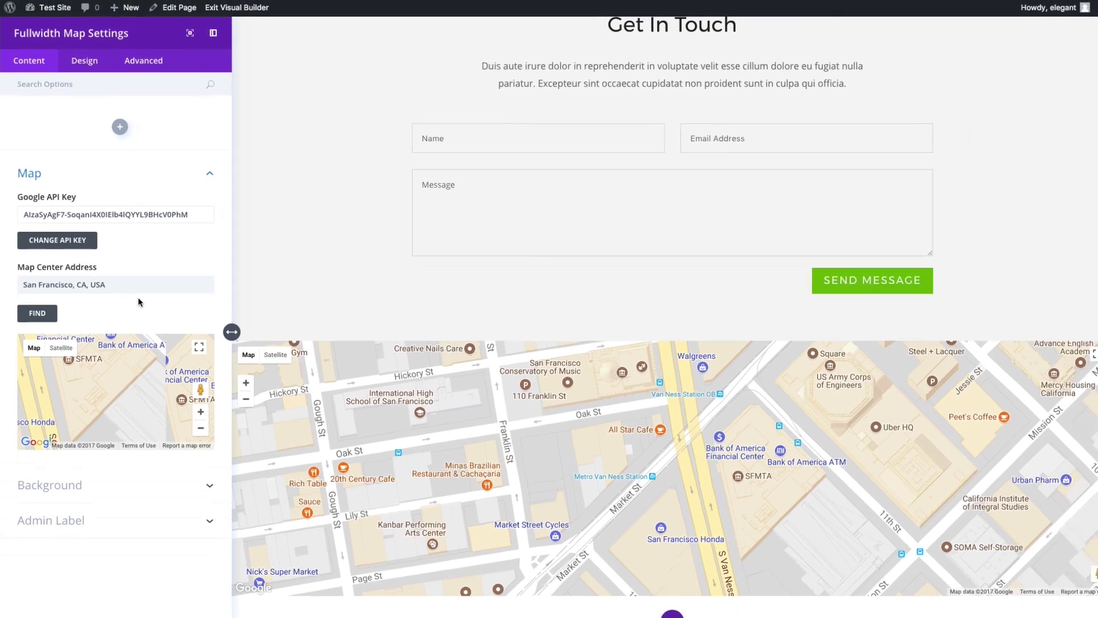
pyautogui.moveTo(328, 433)
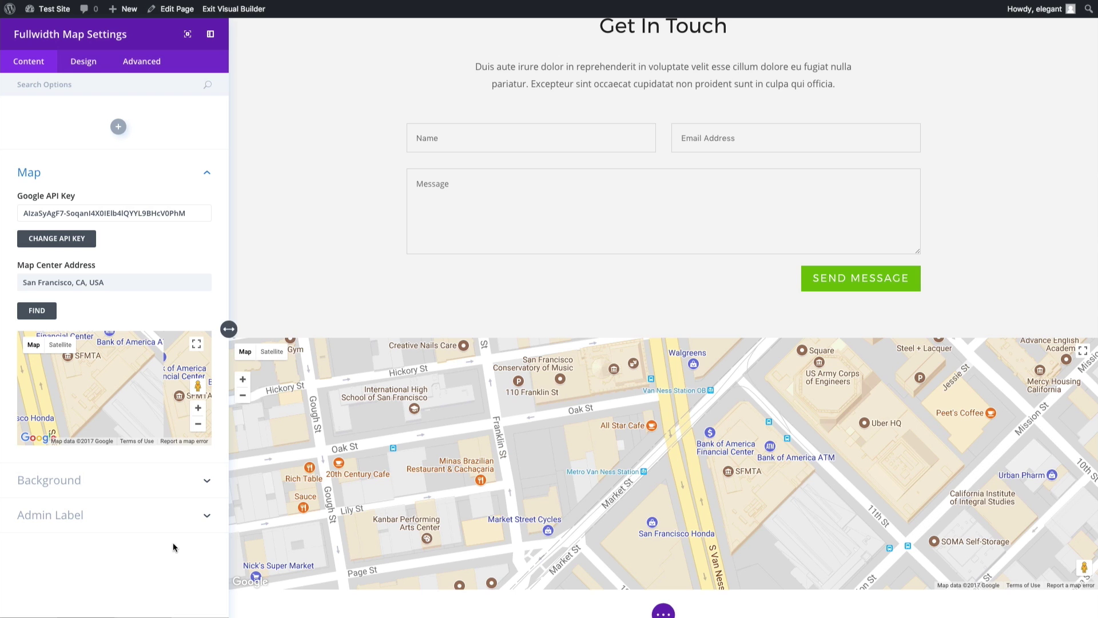
pyautogui.click(93, 482)
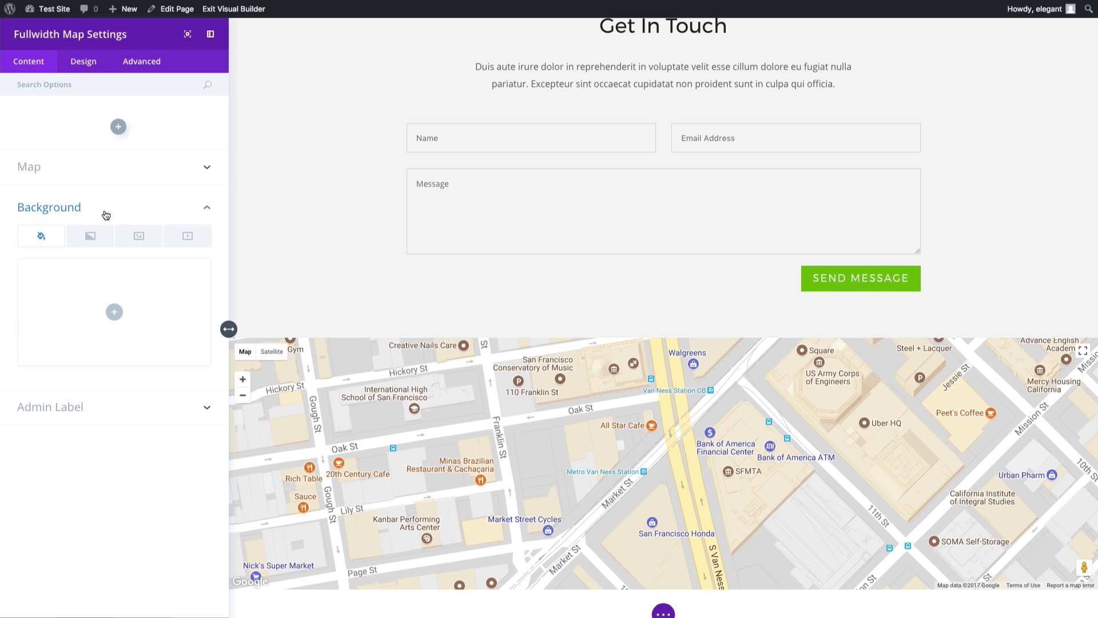
# - In the Design tab's Controls, leave Mouse Wheel Zoom and Draggable on Mobile switched on
pyautogui.click(89, 71)
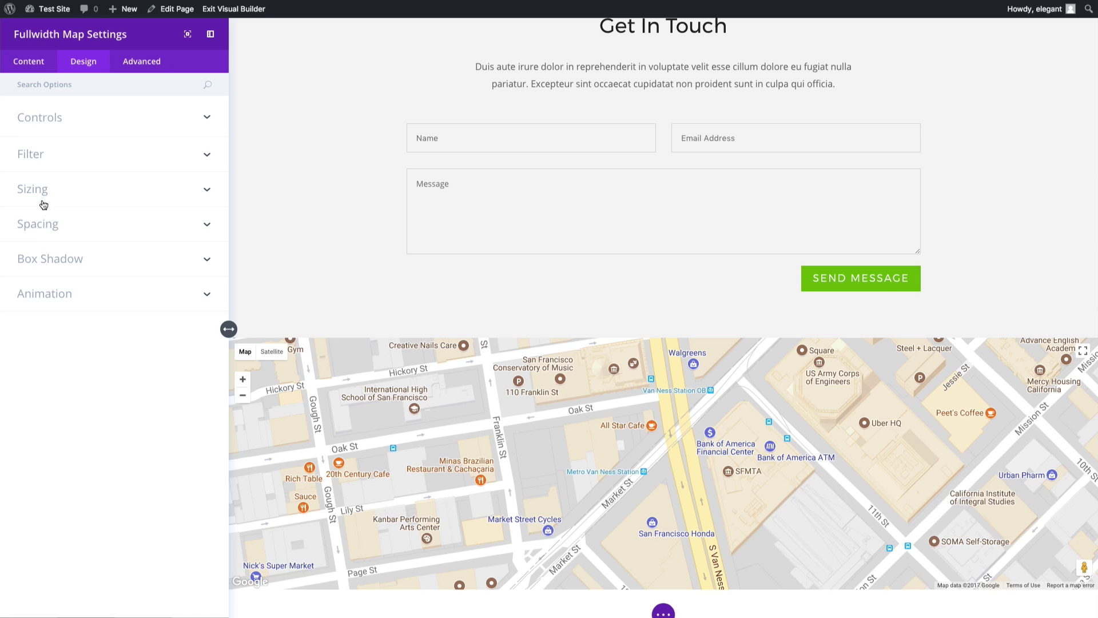
pyautogui.click(39, 118)
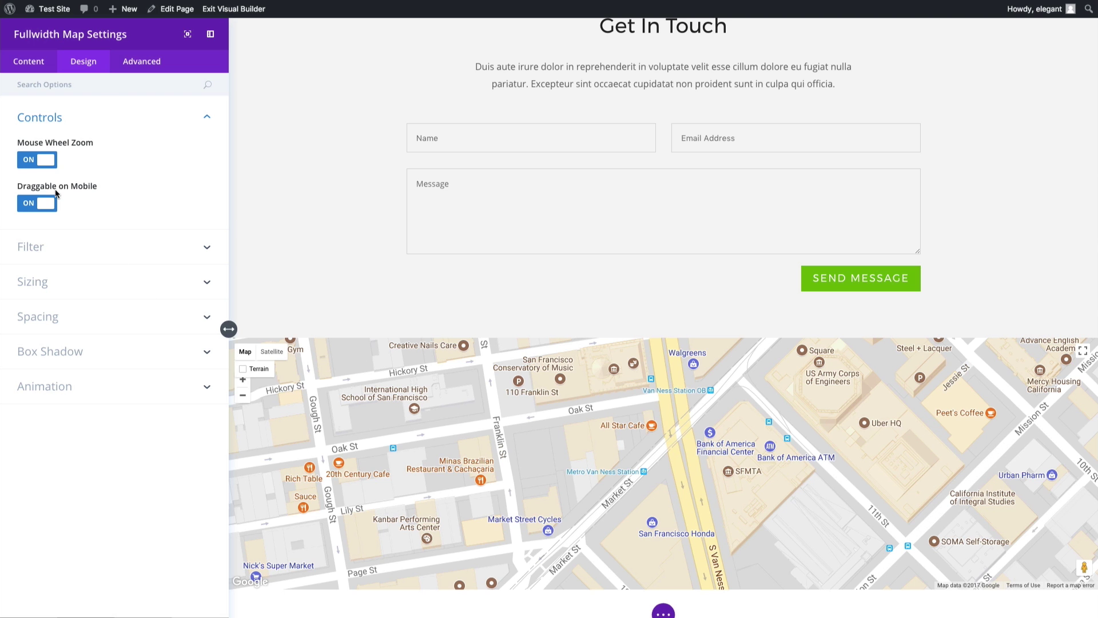
pyautogui.moveTo(669, 448); pyautogui.dragTo(594, 451)
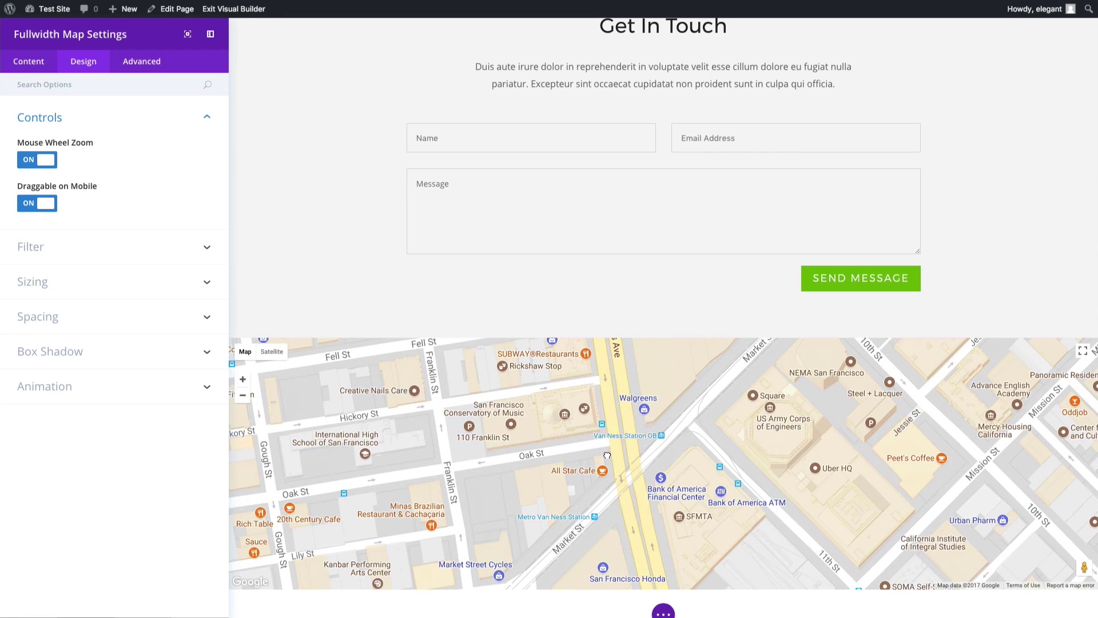
pyautogui.click(50, 205)
pyautogui.click(35, 207)
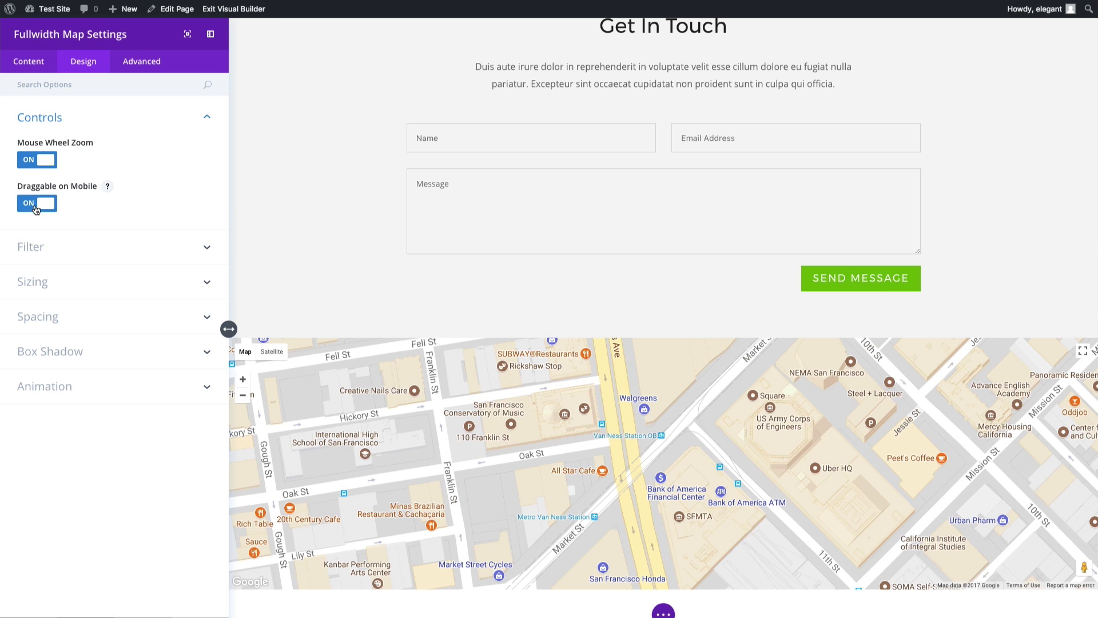
# - Turn on Use Grayscale Filter, try amounts up to 100, and leave it at 0
pyautogui.click(74, 256)
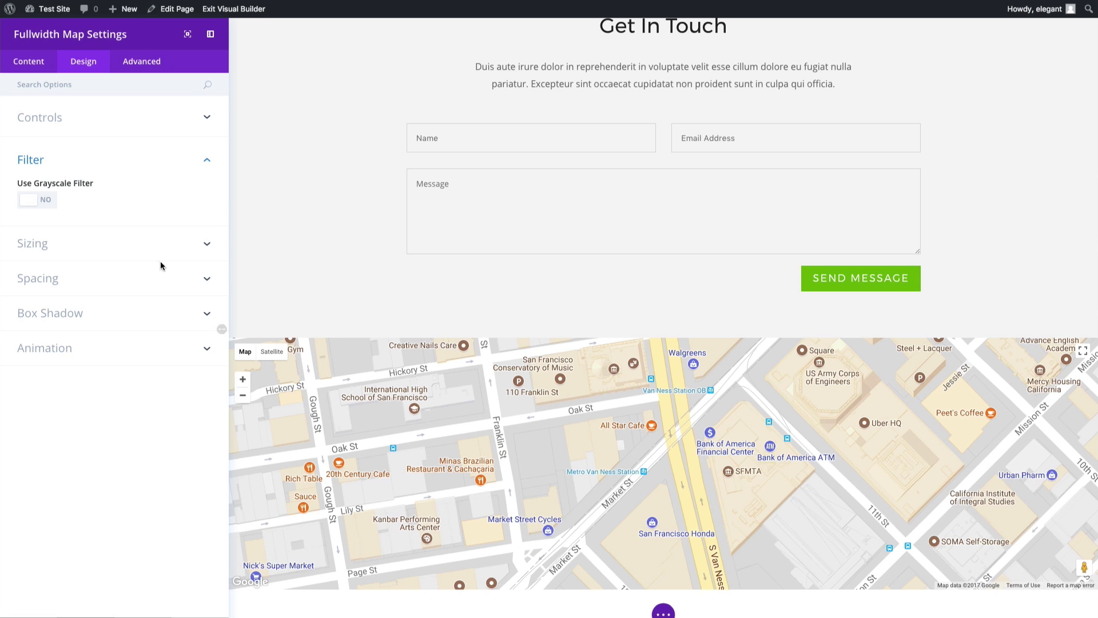
pyautogui.click(47, 201)
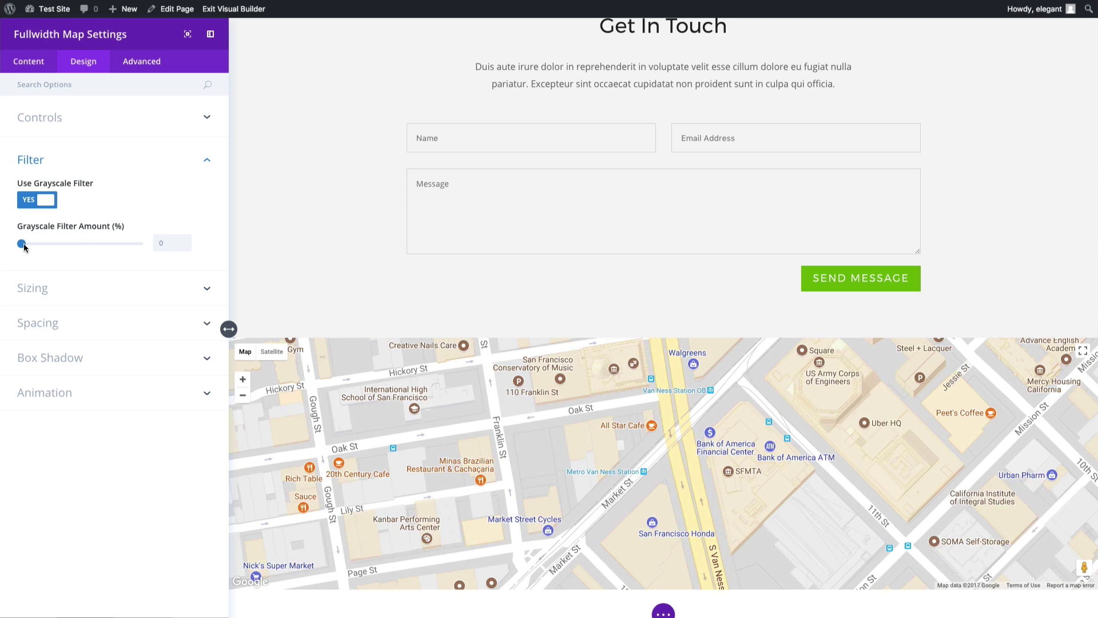
pyautogui.moveTo(22, 245); pyautogui.dragTo(32, 245)
pyautogui.moveTo(43, 246); pyautogui.dragTo(75, 246)
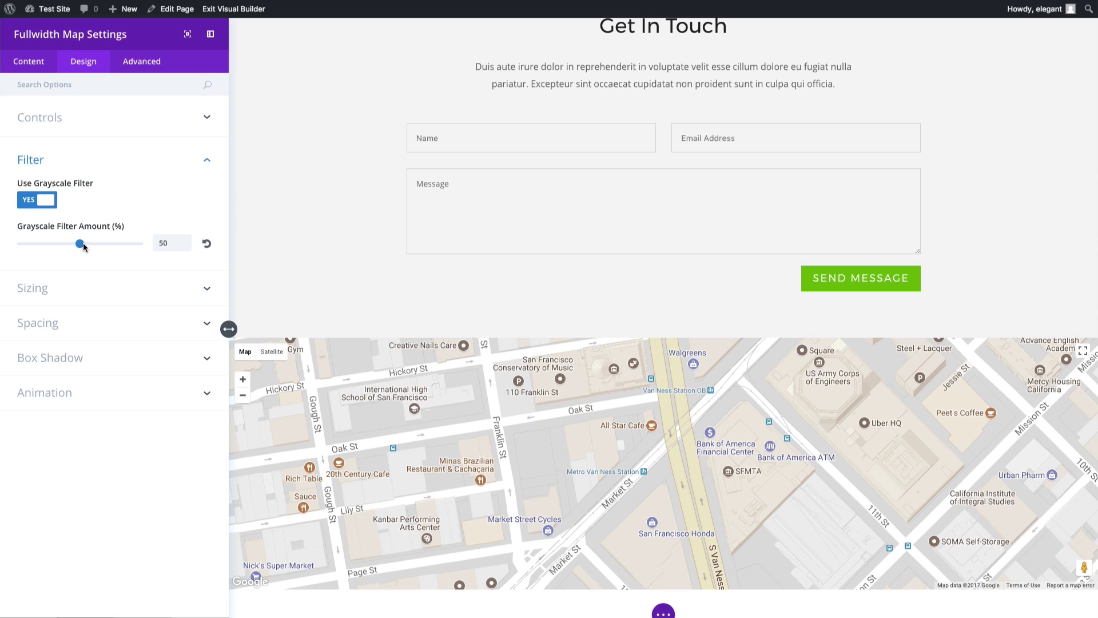
pyautogui.moveTo(83, 242); pyautogui.dragTo(149, 247)
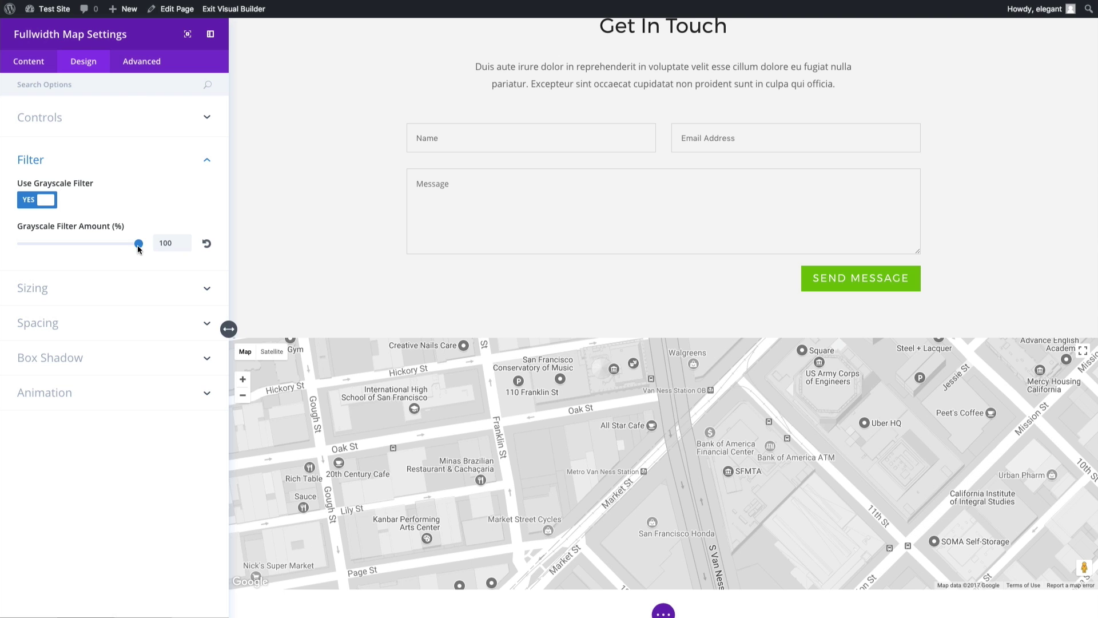
pyautogui.moveTo(139, 245); pyautogui.dragTo(6, 244)
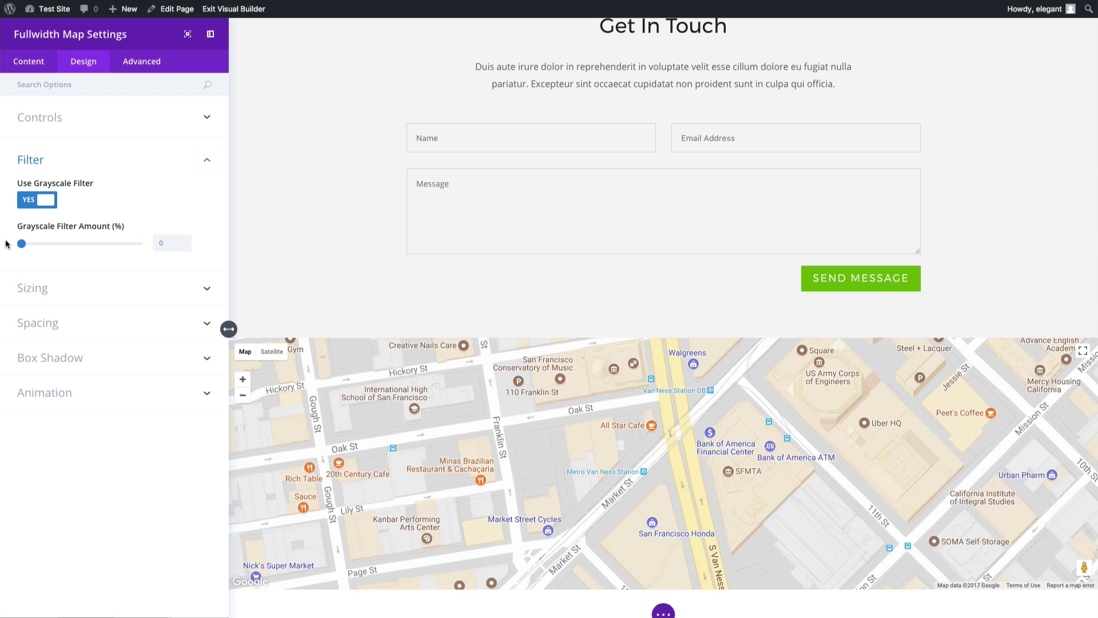
# - Set the map module width to 58% with centre Module Alignment
pyautogui.click(106, 293)
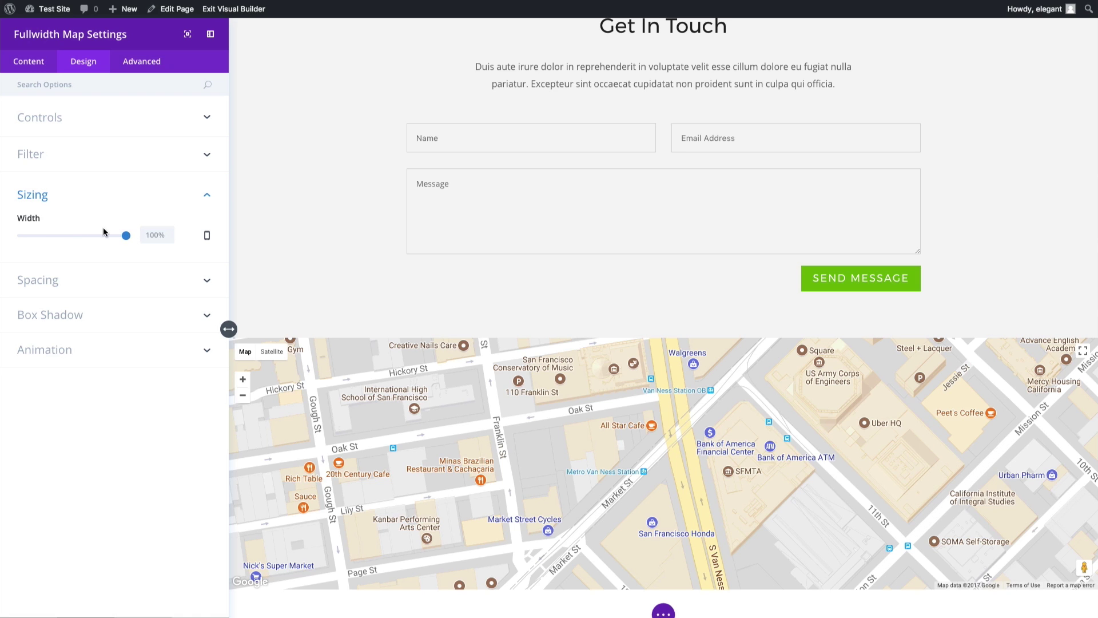
pyautogui.moveTo(126, 241); pyautogui.dragTo(83, 240)
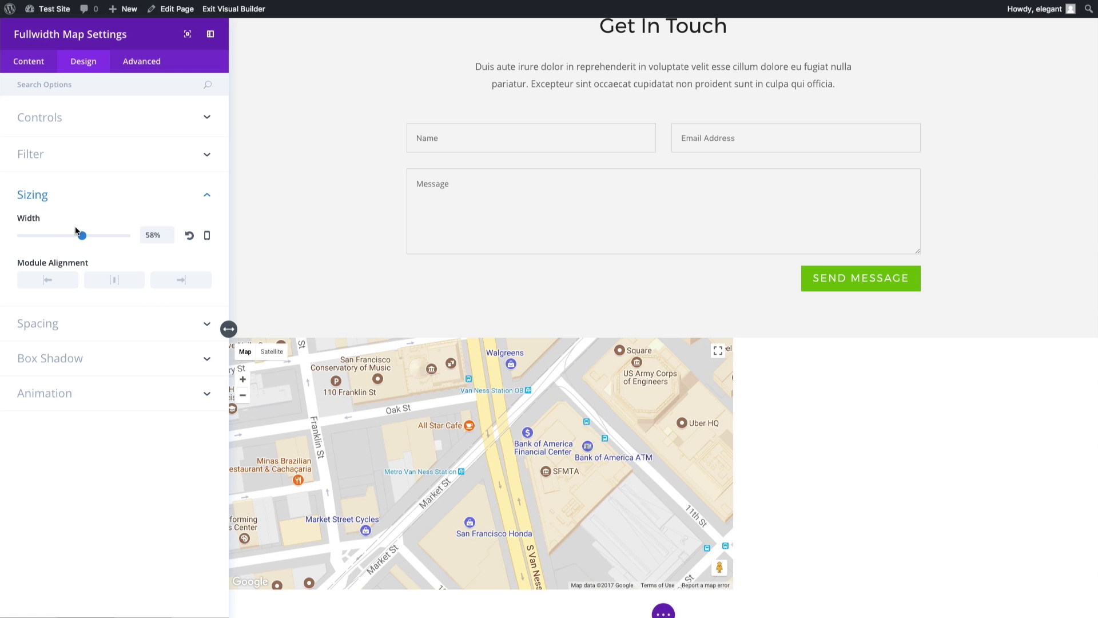
pyautogui.click(114, 280)
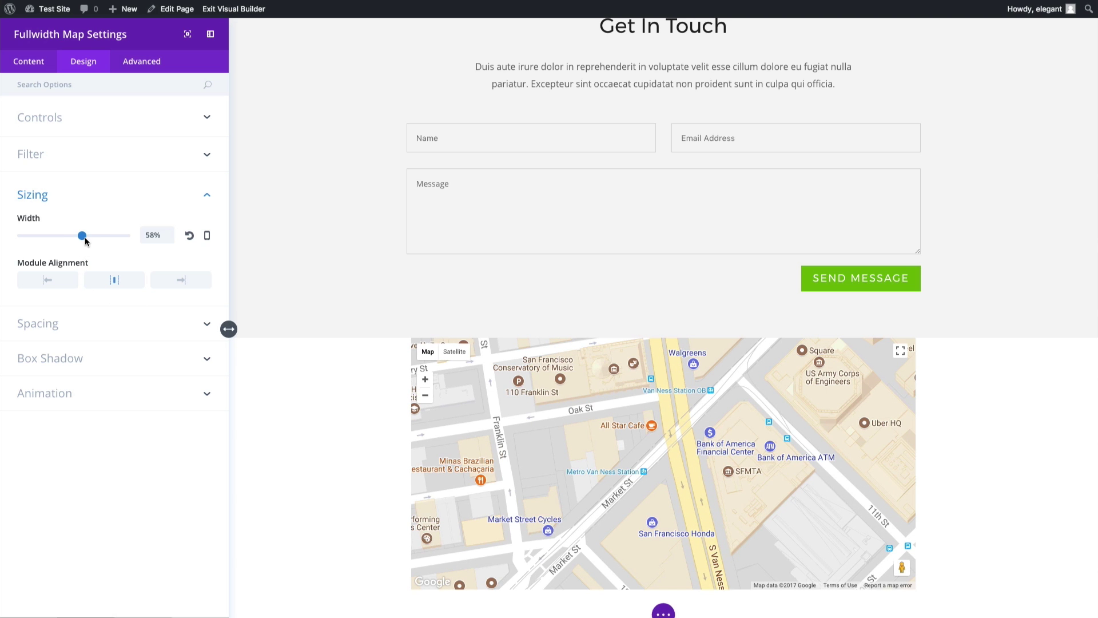
# - Restore the map width to 100% and view its empty Custom Margin and Padding settings
pyautogui.moveTo(85, 236); pyautogui.dragTo(139, 239)
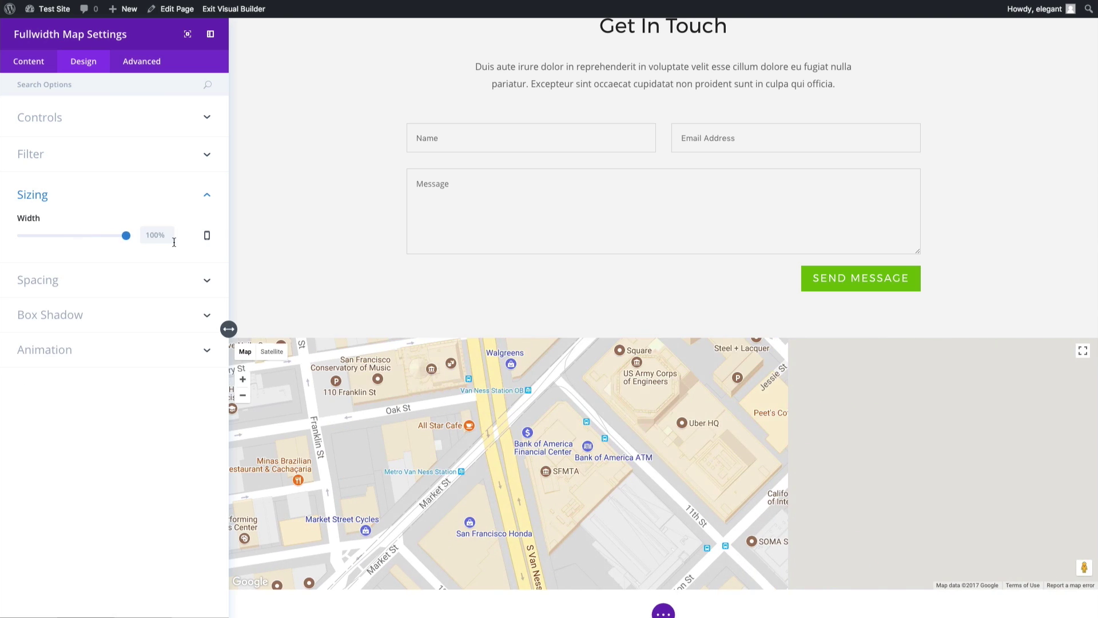
pyautogui.click(118, 281)
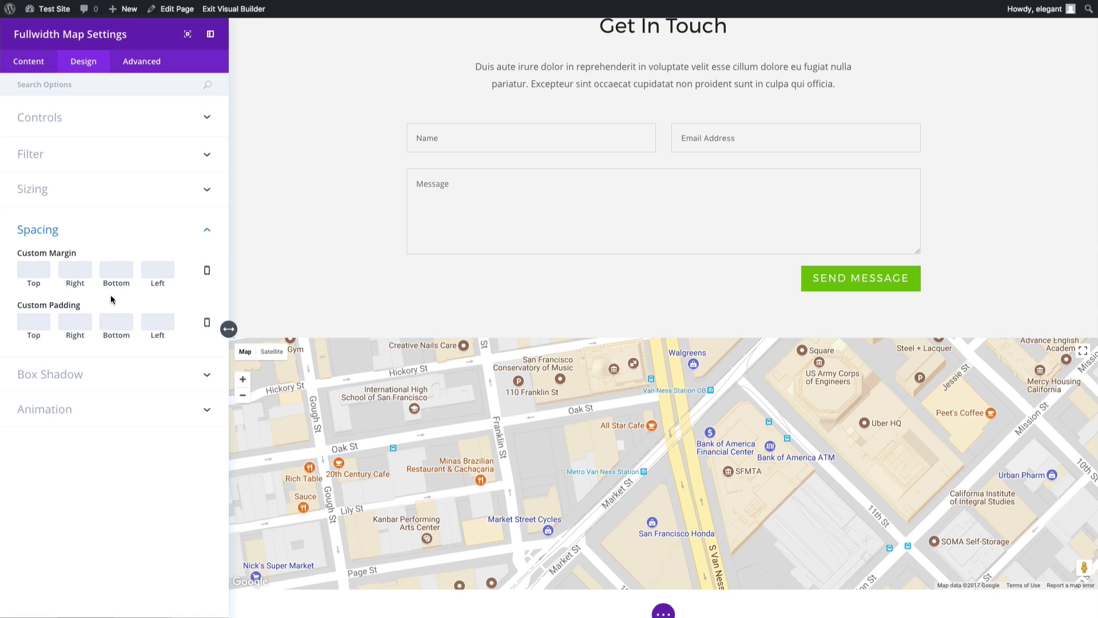
pyautogui.click(63, 376)
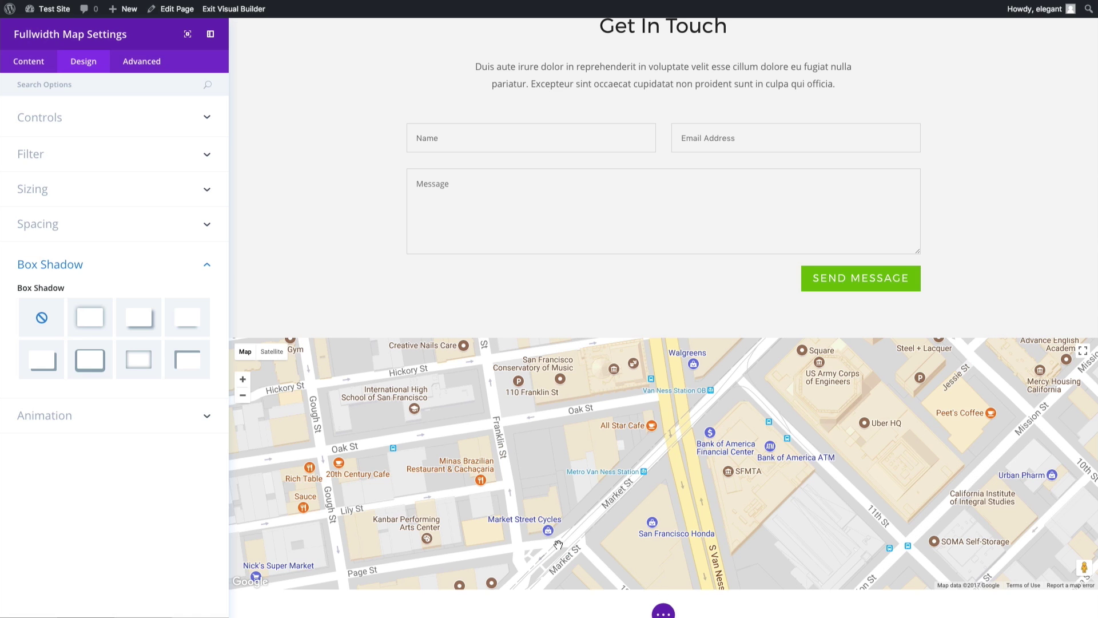
pyautogui.click(95, 321)
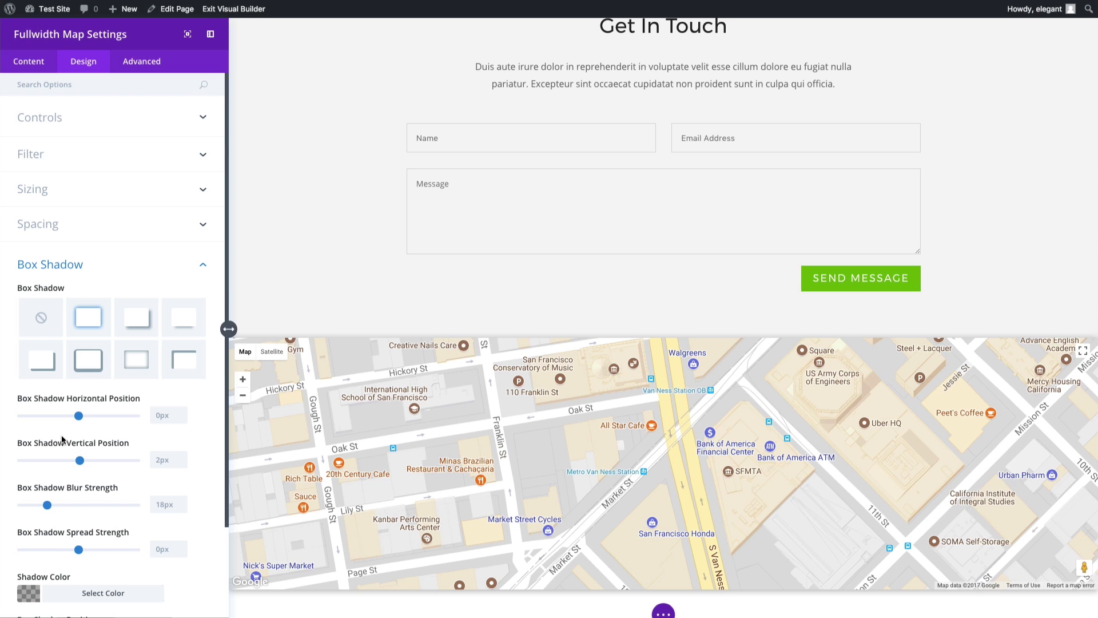
pyautogui.click(44, 321)
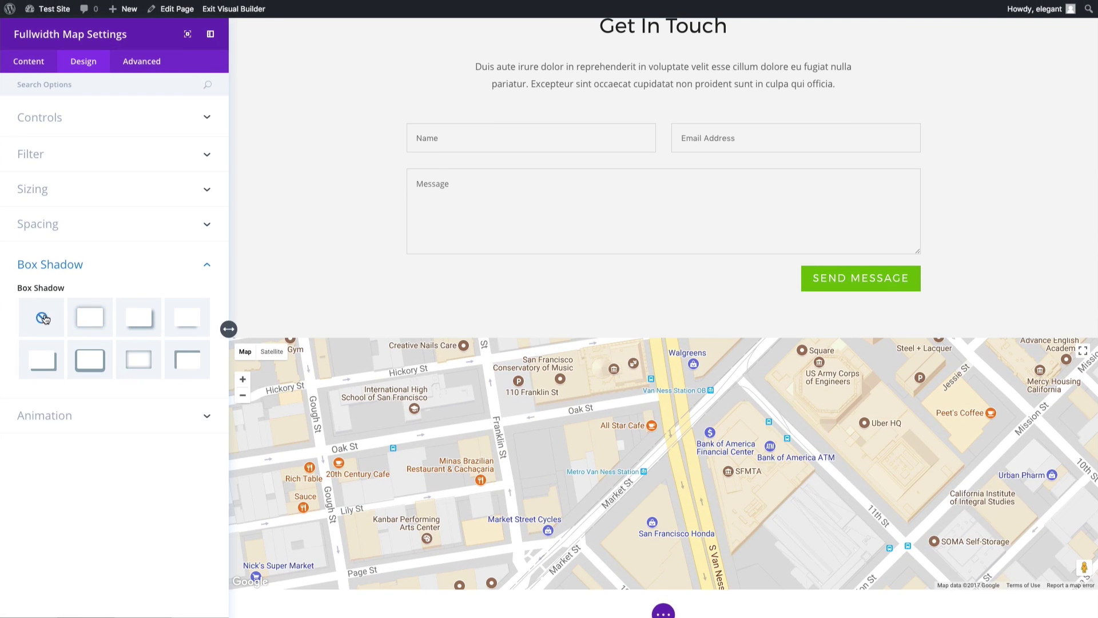
pyautogui.click(107, 418)
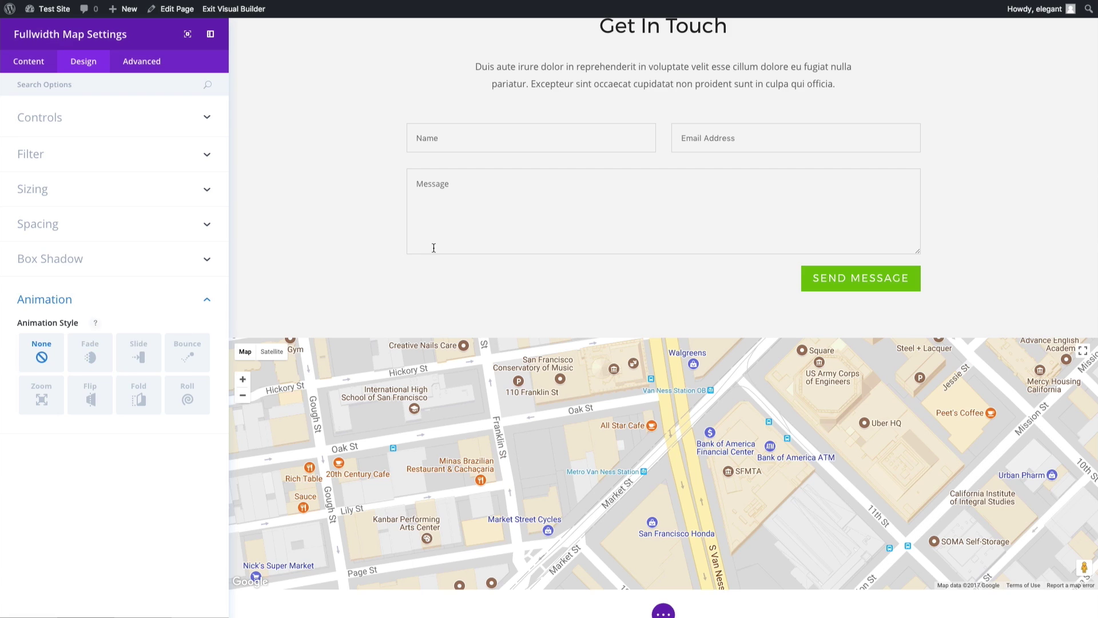
pyautogui.scroll(1, 389, 254)
pyautogui.click(139, 351)
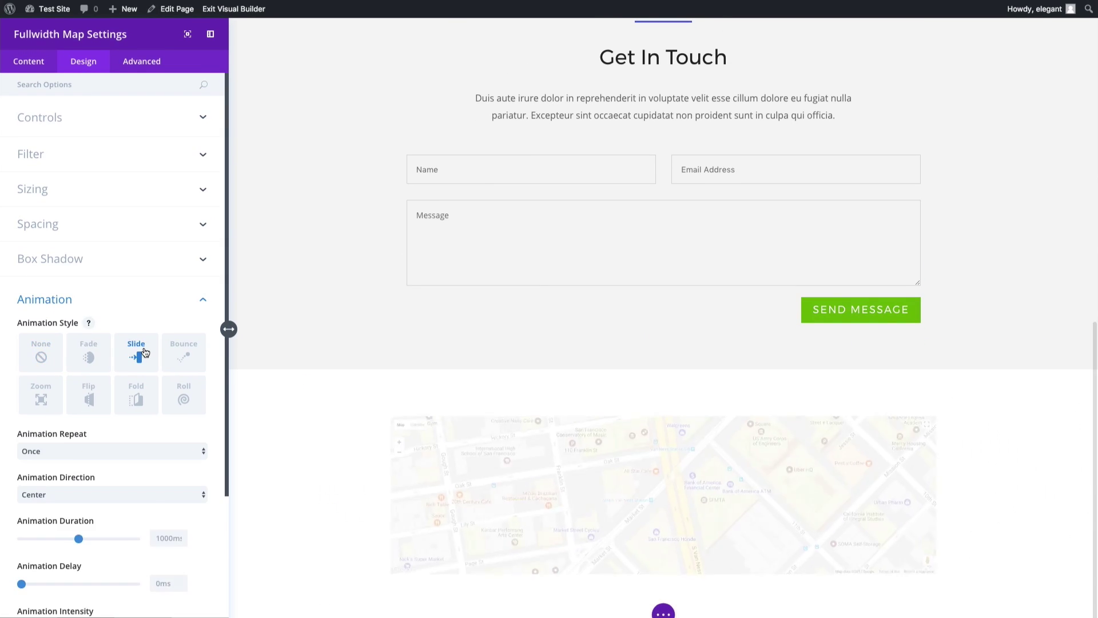
pyautogui.click(85, 360)
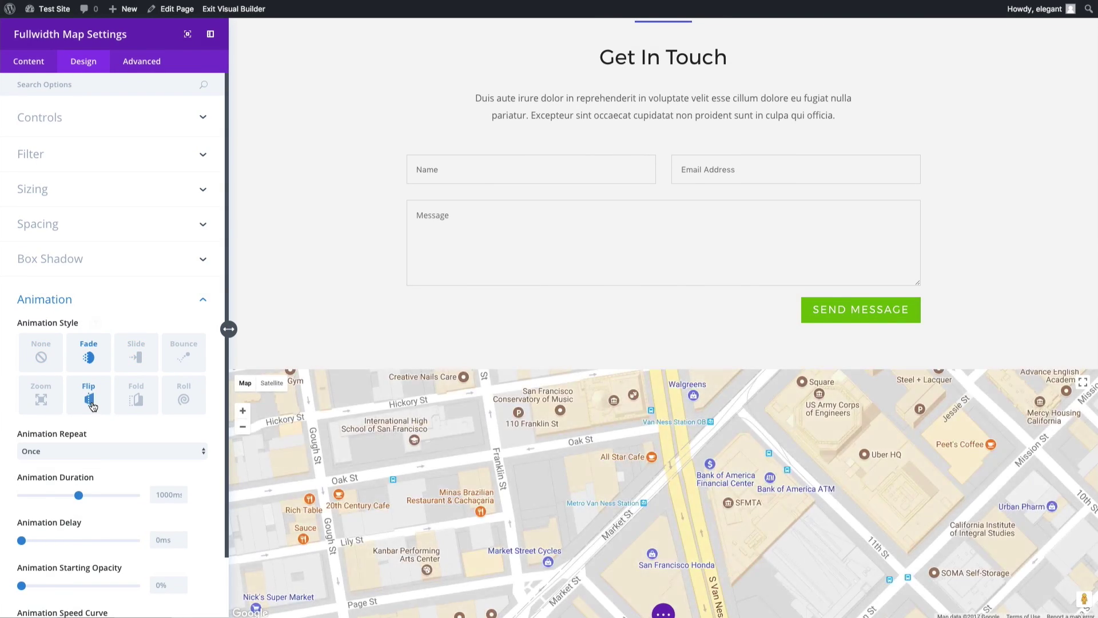
pyautogui.click(90, 402)
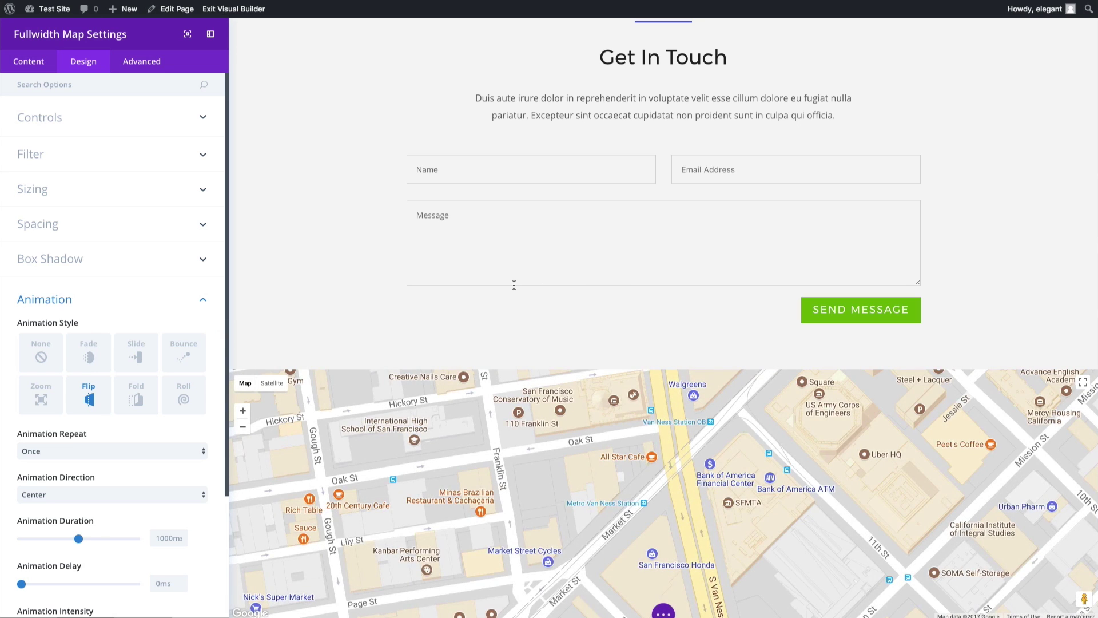
pyautogui.click(89, 310)
pyautogui.click(86, 308)
pyautogui.scroll(-3, 86, 320)
pyautogui.click(41, 197)
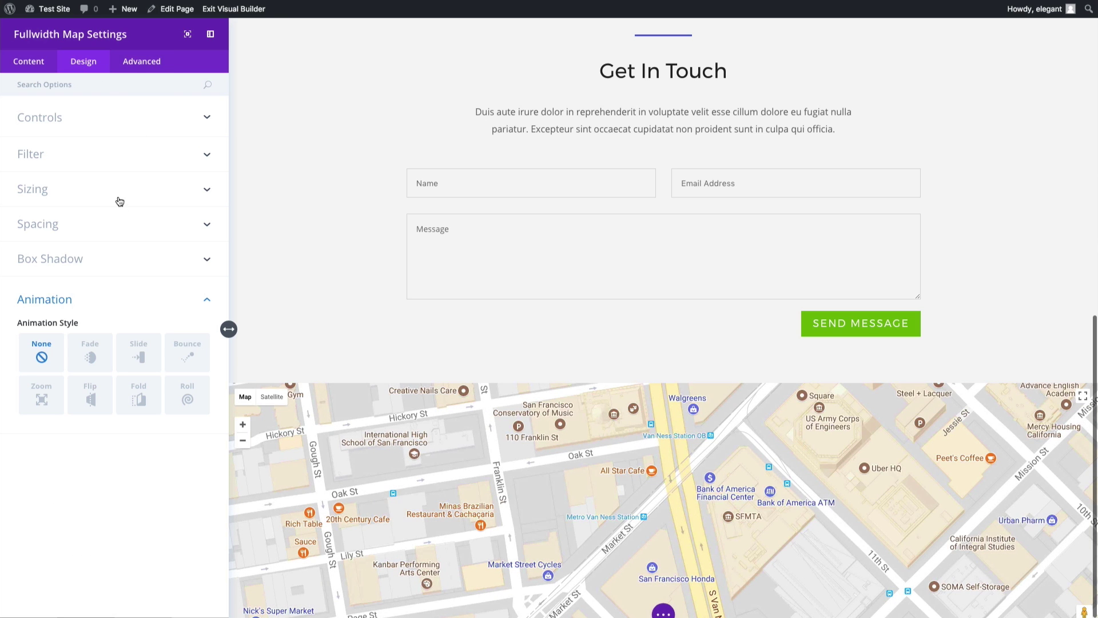
# - Review the map's CSS ID & Classes and Custom CSS fields on the Advanced tab
pyautogui.click(133, 65)
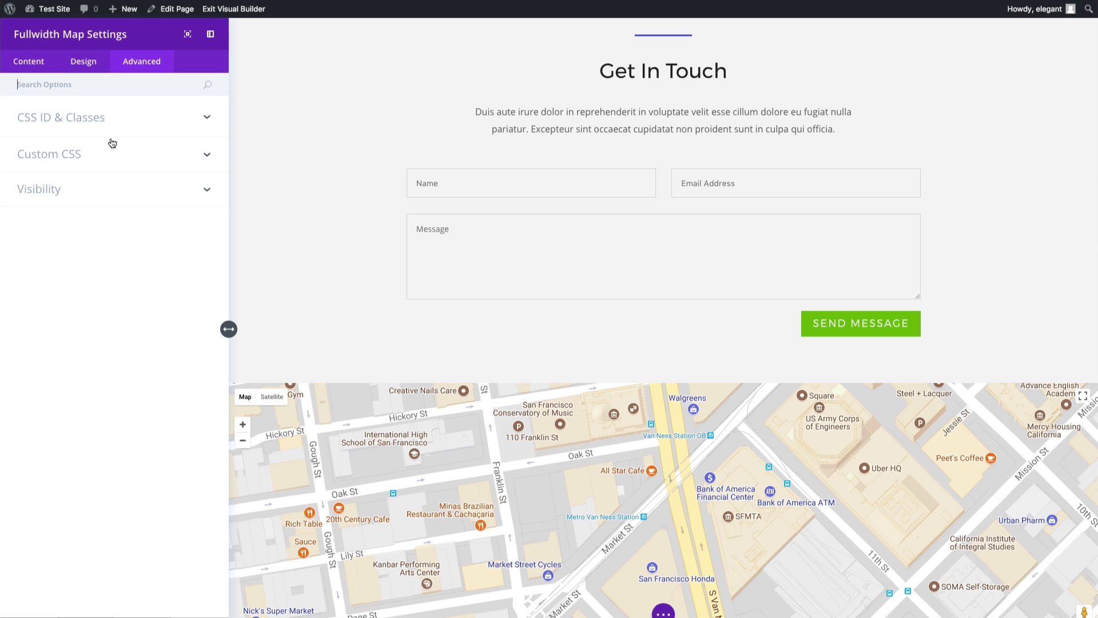
pyautogui.click(87, 120)
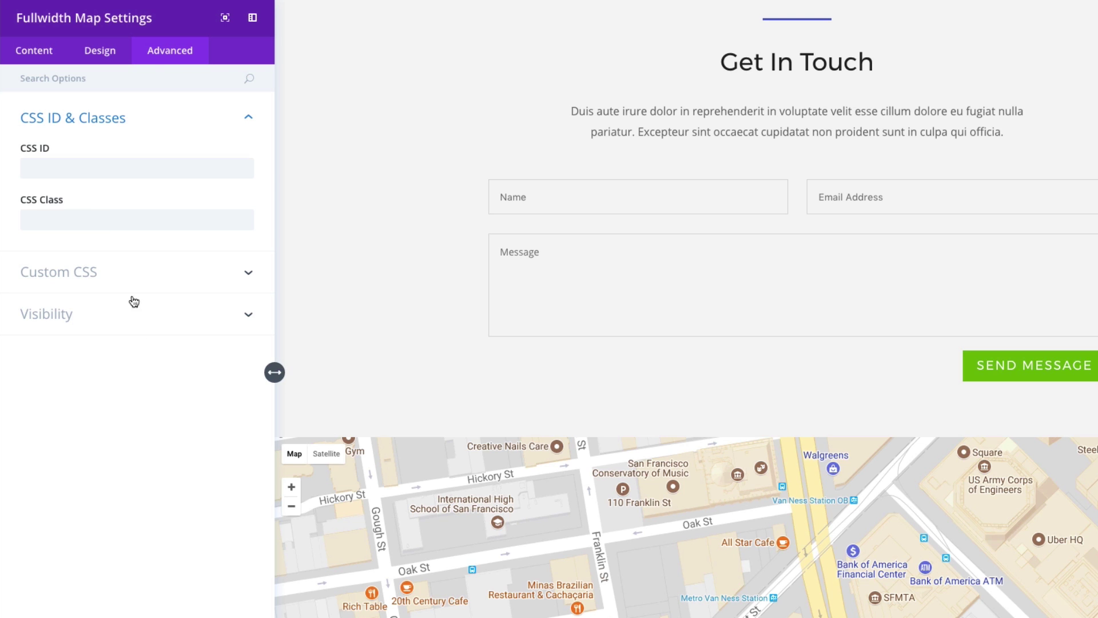
pyautogui.click(117, 285)
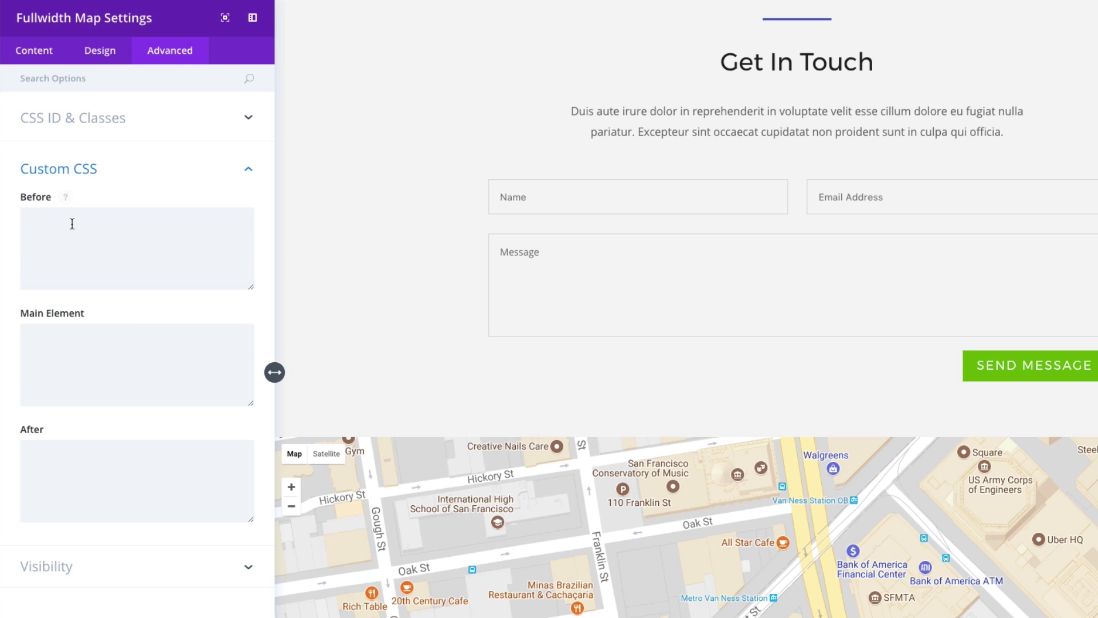
pyautogui.click(116, 285)
pyautogui.click(123, 352)
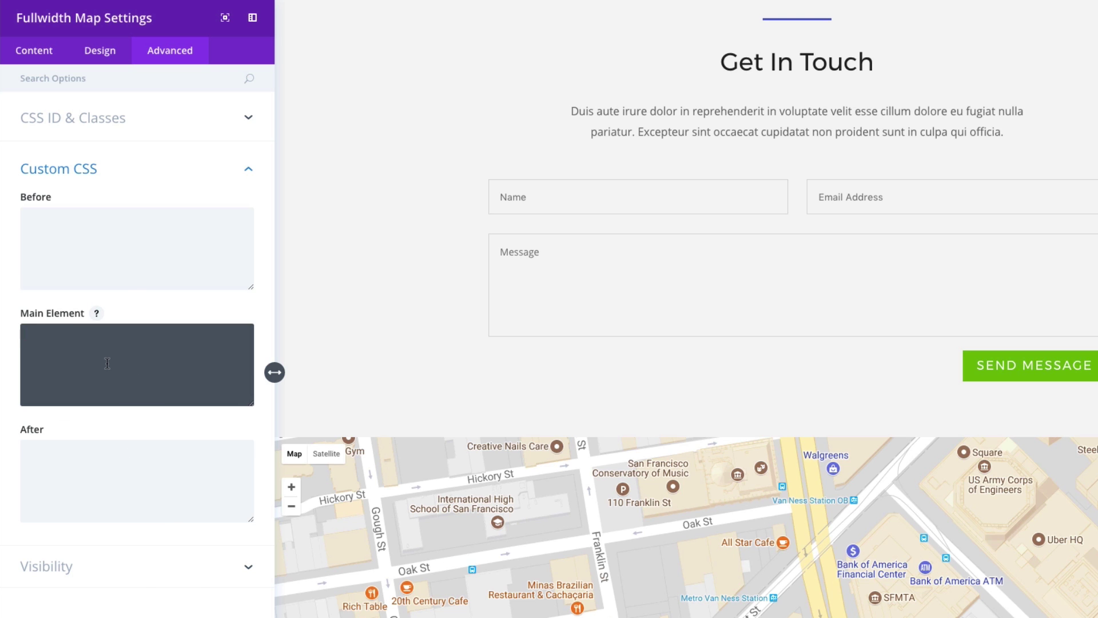
# - Check the Visibility options, leaving the map enabled on phone, tablet and desktop
pyautogui.click(127, 578)
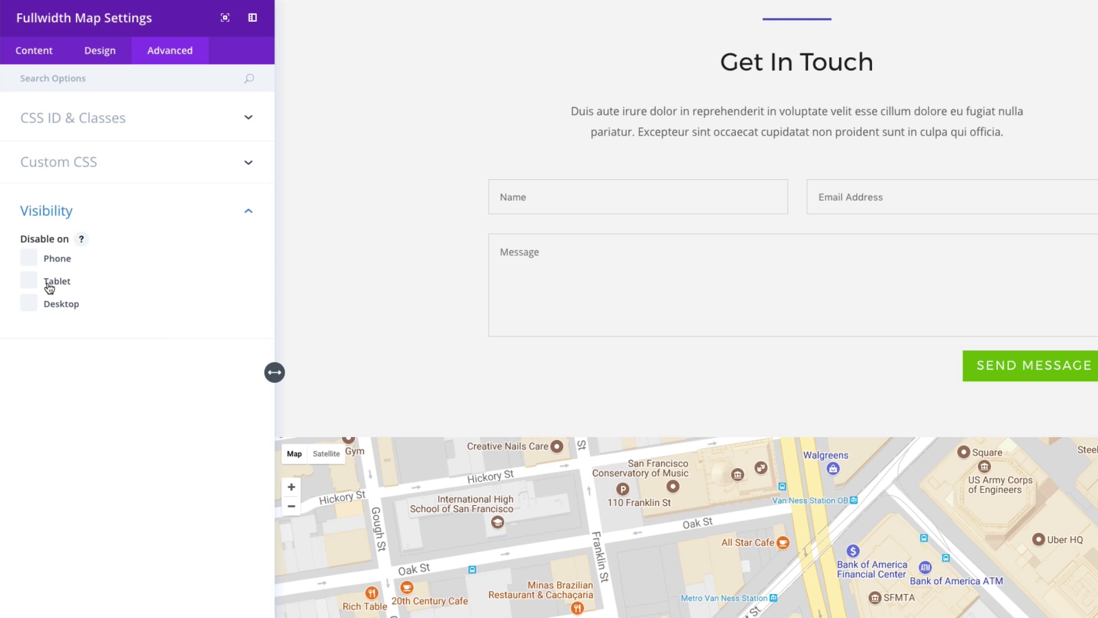
pyautogui.click(26, 263)
pyautogui.click(30, 258)
pyautogui.click(109, 218)
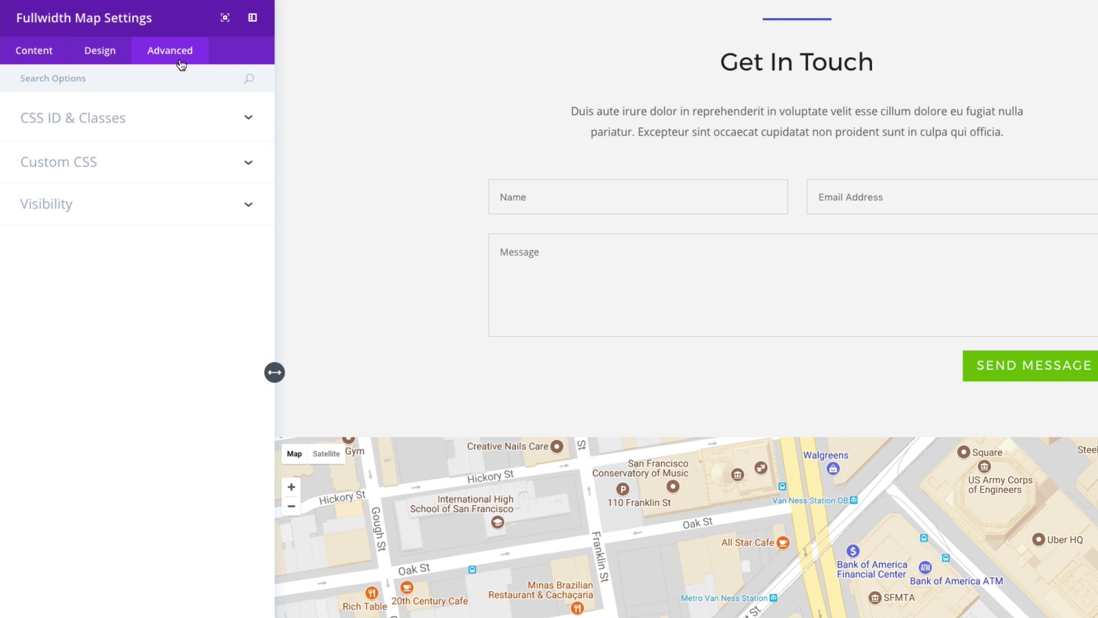
# - Add a new pin to the fullwidth map from the Content tab
pyautogui.click(102, 55)
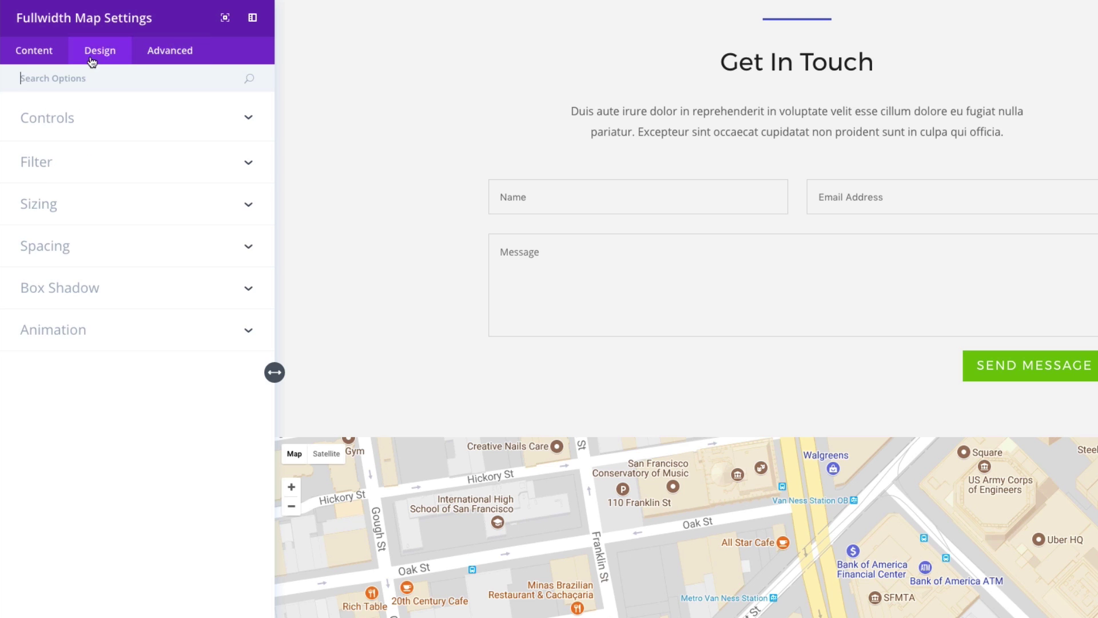
pyautogui.click(42, 57)
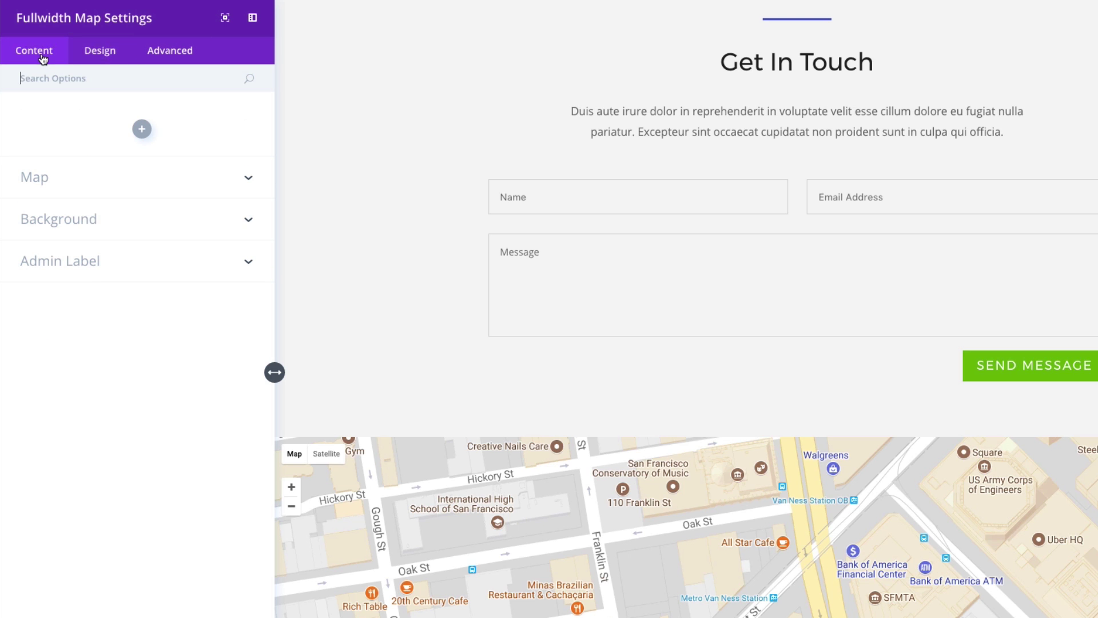
pyautogui.click(142, 130)
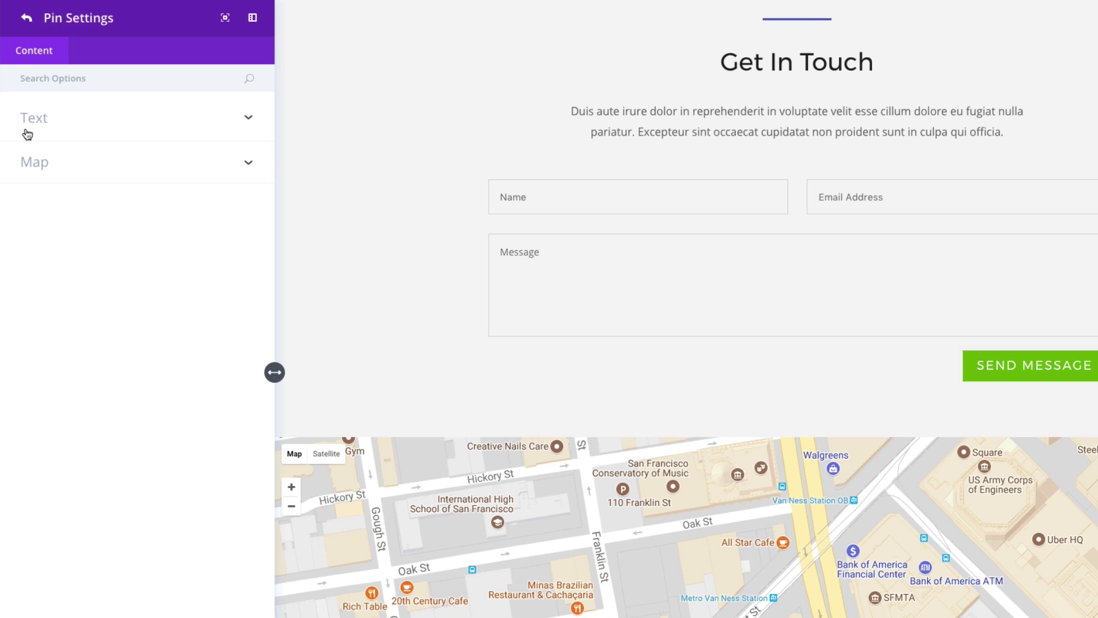
pyautogui.click(67, 125)
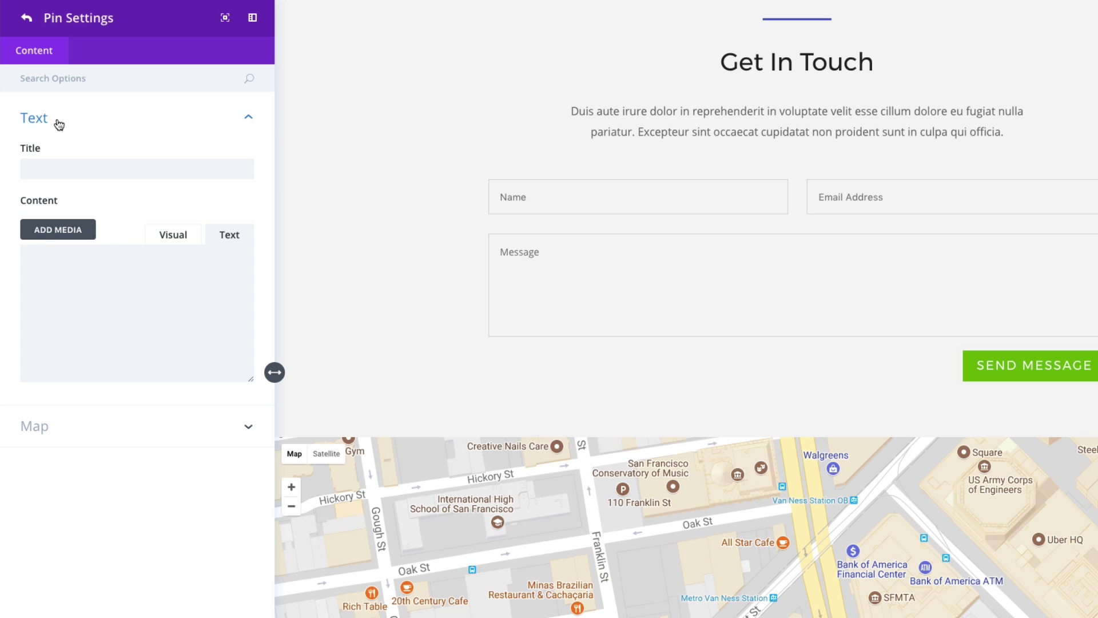
# - Title the pin 'Company' with content lines Company Info..., Address and Phone number
pyautogui.click(72, 169)
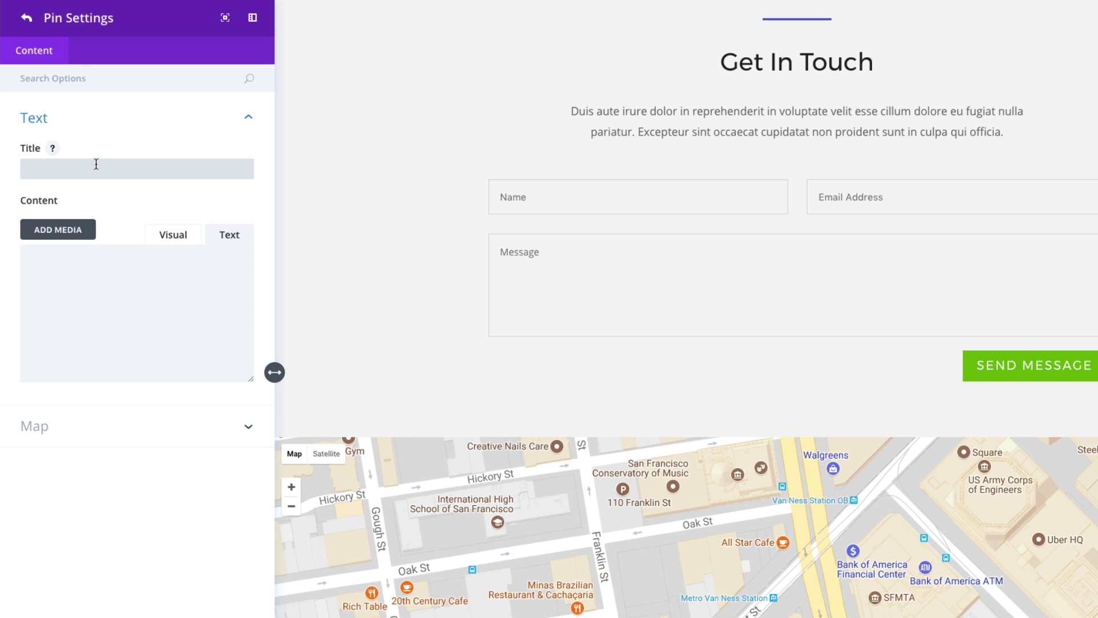
pyautogui.write('Companyh')
pyautogui.press('BackSpace')
pyautogui.click(173, 276)
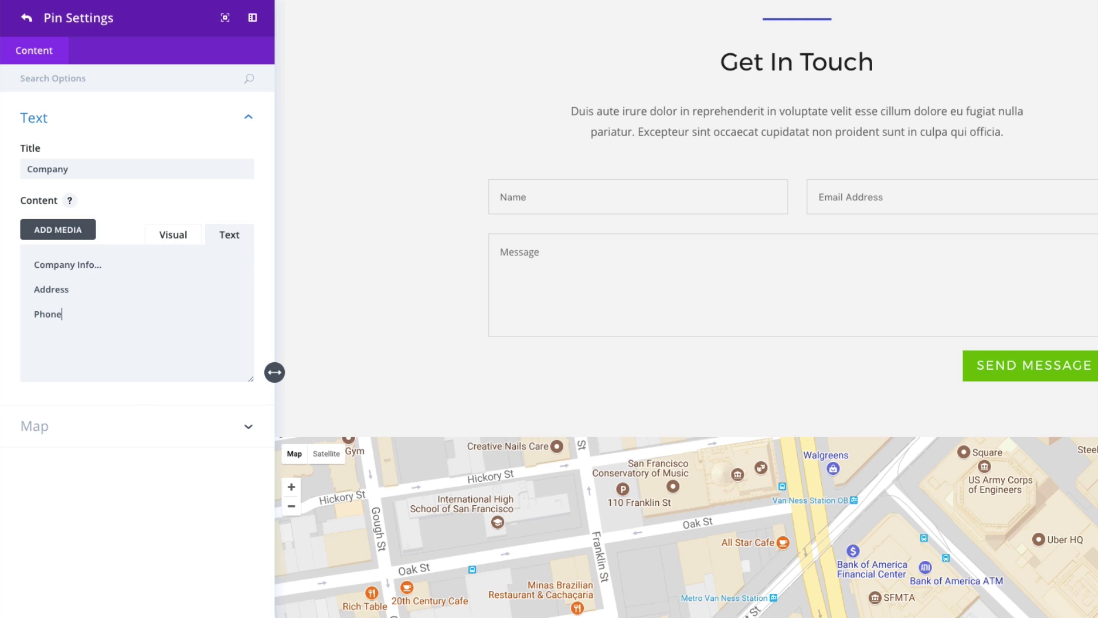
pyautogui.write('mber')
# - Set the Company pin address to San Francisco, CA, USA and locate it on the map
pyautogui.click(49, 435)
pyautogui.click(171, 228)
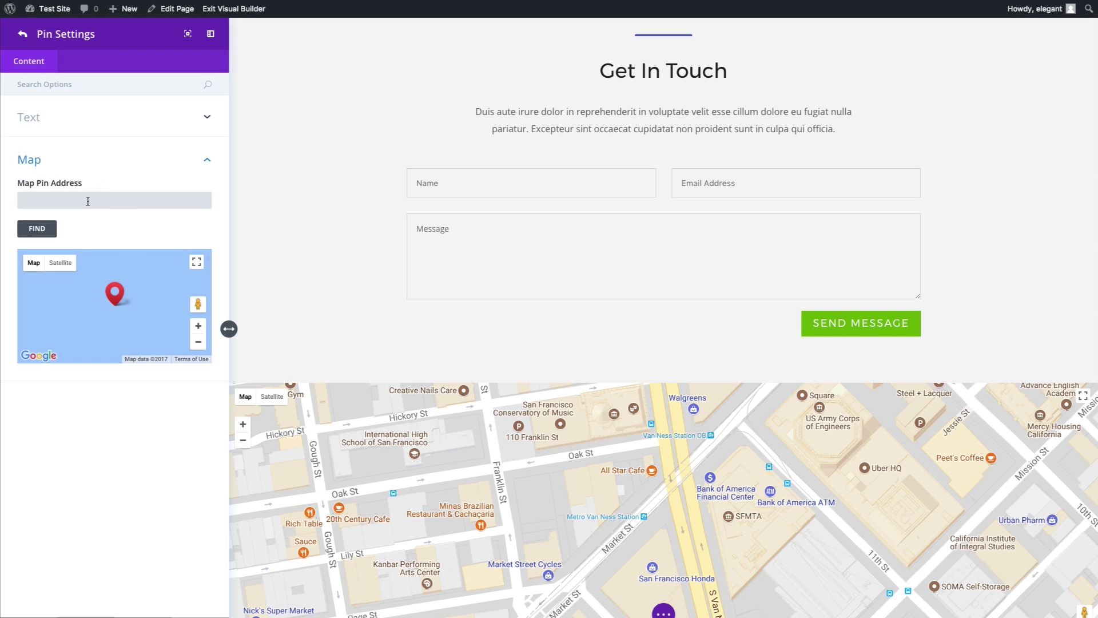
pyautogui.write('San Francisco, CA, USA')
pyautogui.click(147, 182)
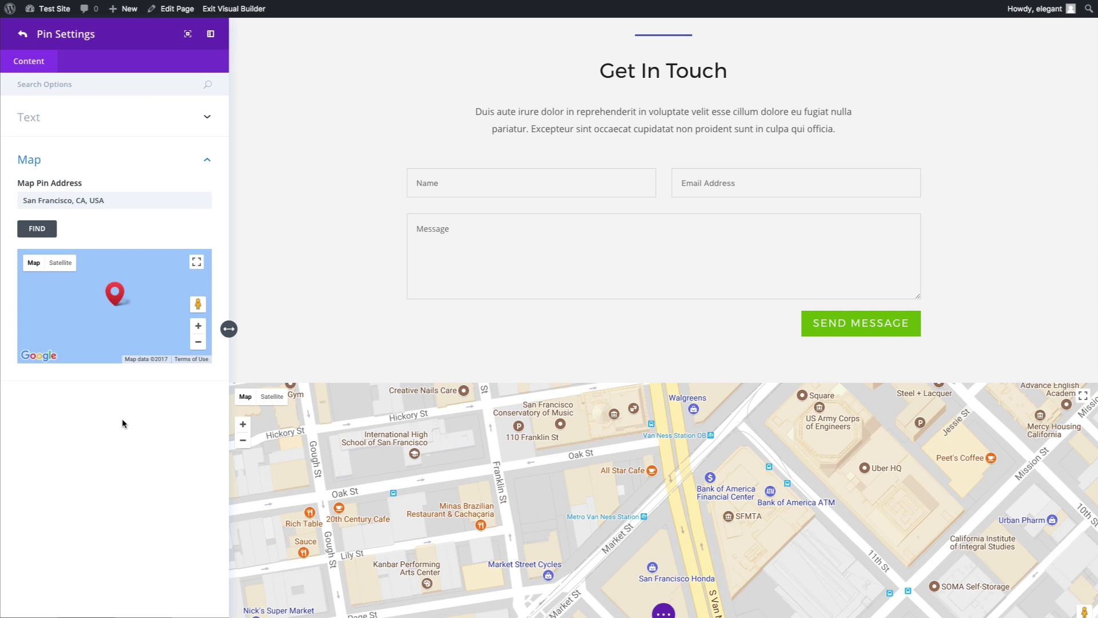
pyautogui.click(33, 229)
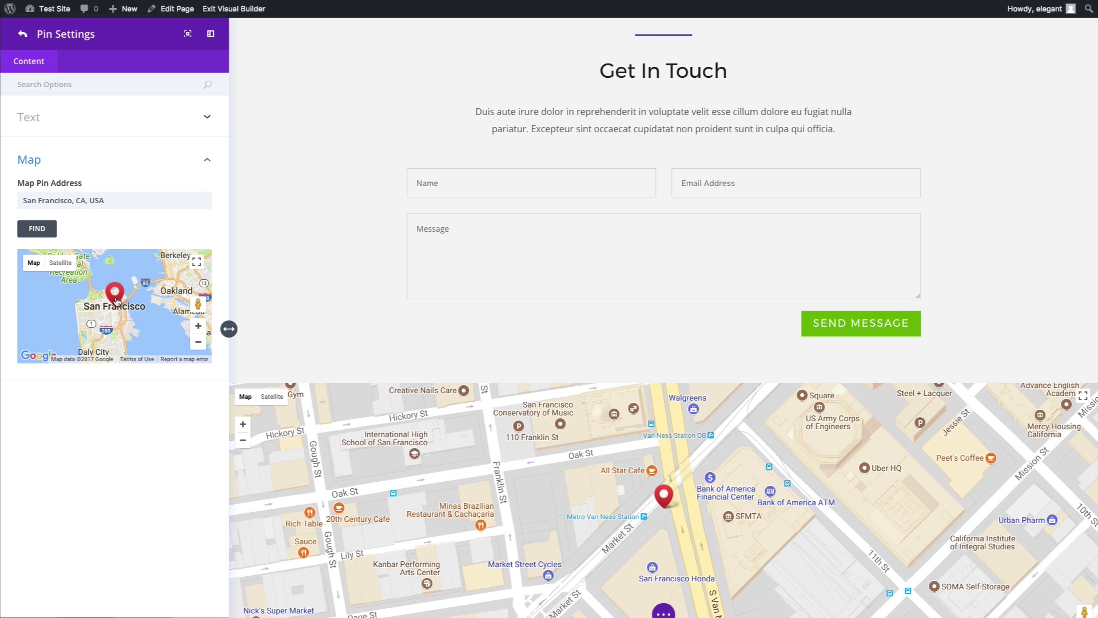
pyautogui.scroll(-2, 114, 295)
pyautogui.click(22, 34)
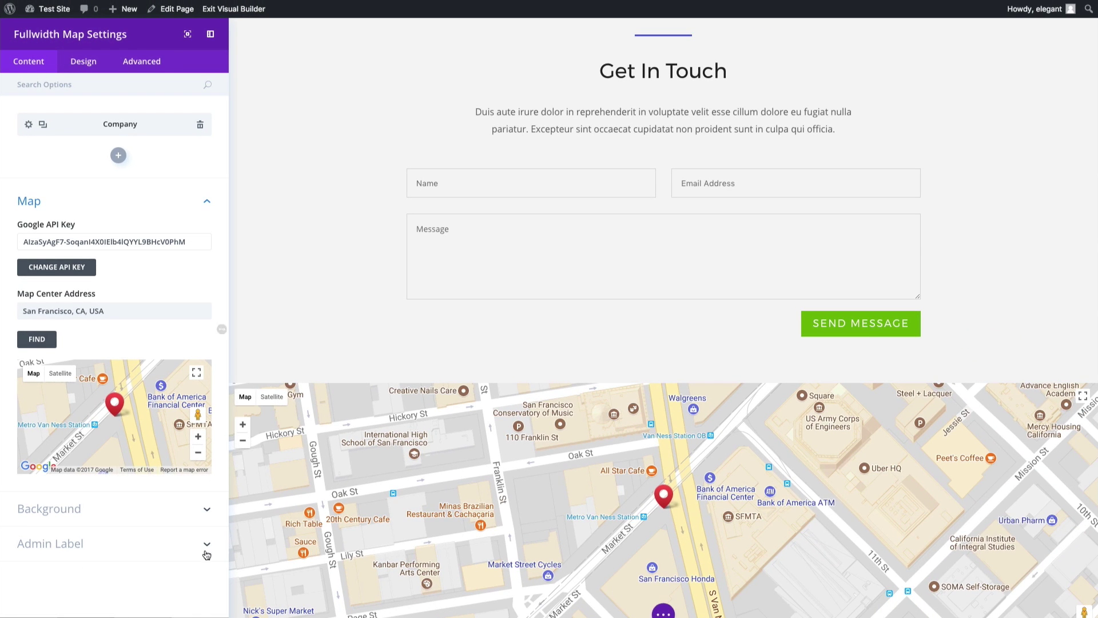
# - Close the map settings and exit the Visual Builder to view the live page
pyautogui.press('Escape')
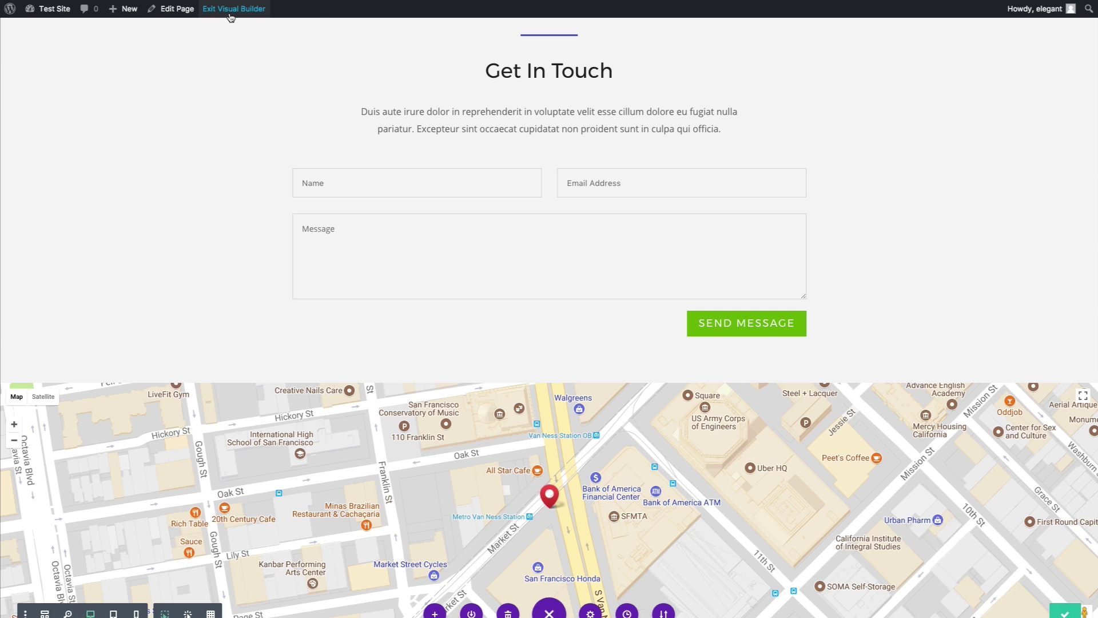
pyautogui.rightClick(232, 18)
pyautogui.click(240, 14)
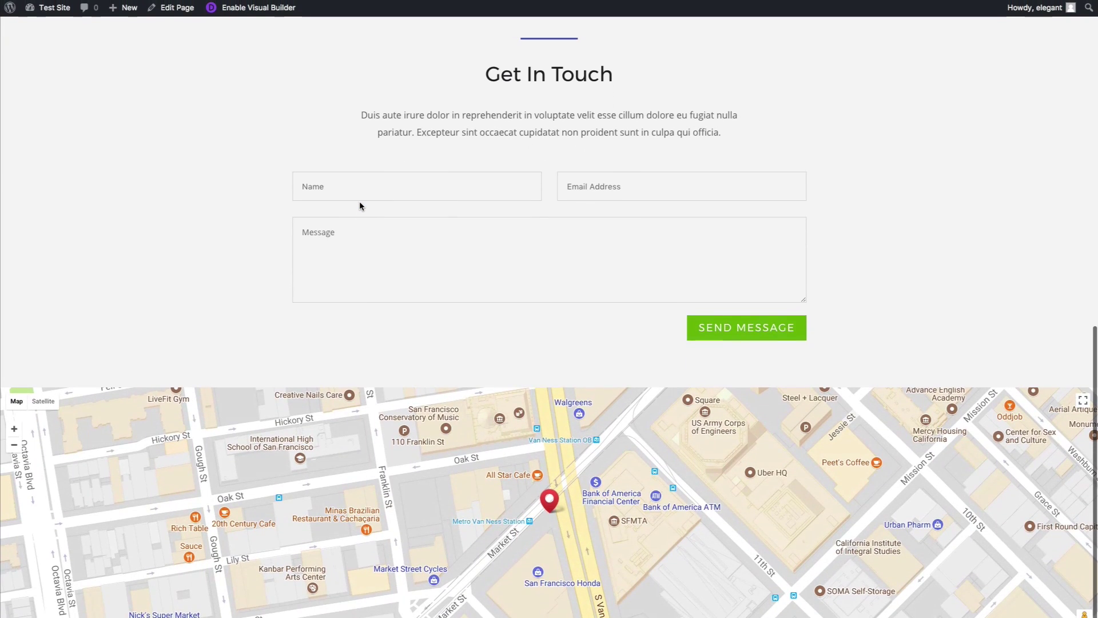
# - Open the Company pin's info window on the live map, check its text, and close it
pyautogui.click(551, 507)
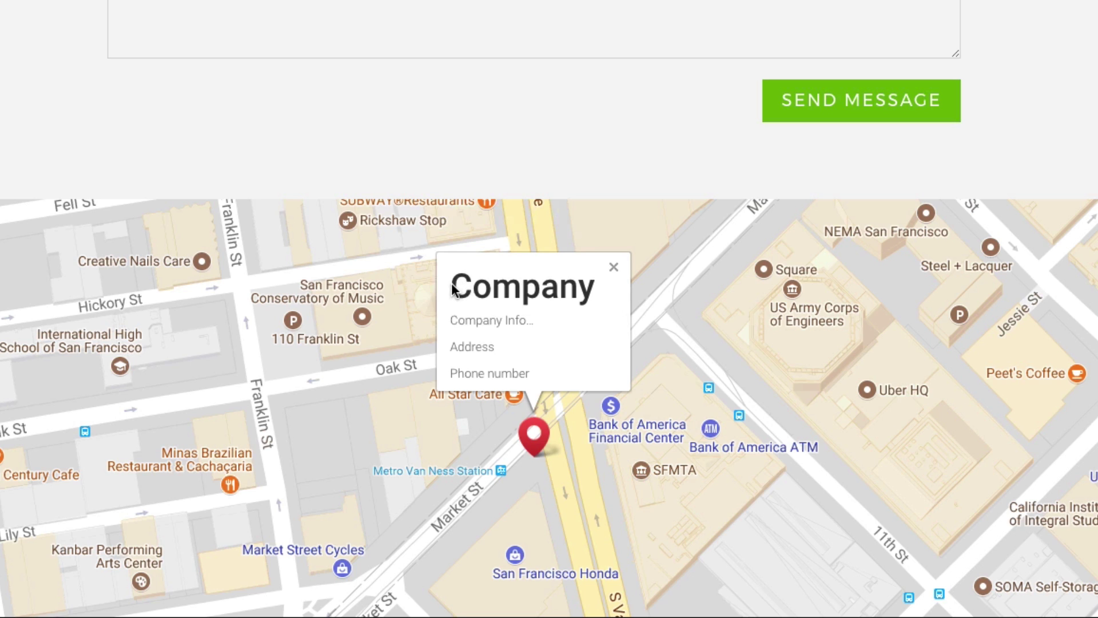
pyautogui.moveTo(449, 289); pyautogui.dragTo(582, 290)
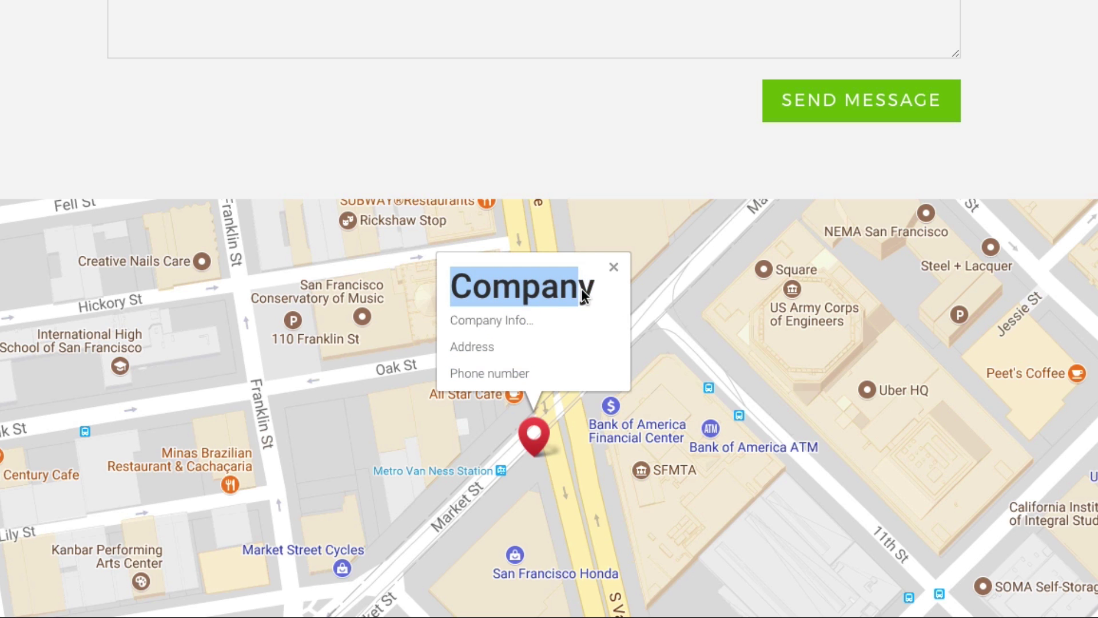
pyautogui.click(553, 347)
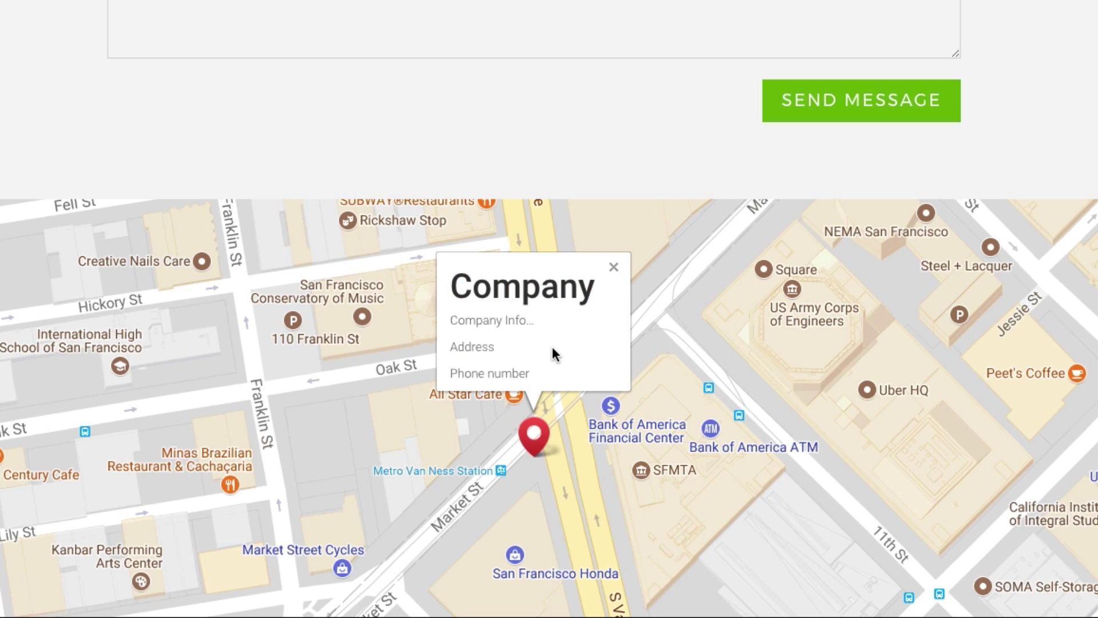
pyautogui.moveTo(540, 373); pyautogui.dragTo(454, 318)
pyautogui.click(593, 344)
pyautogui.click(614, 269)
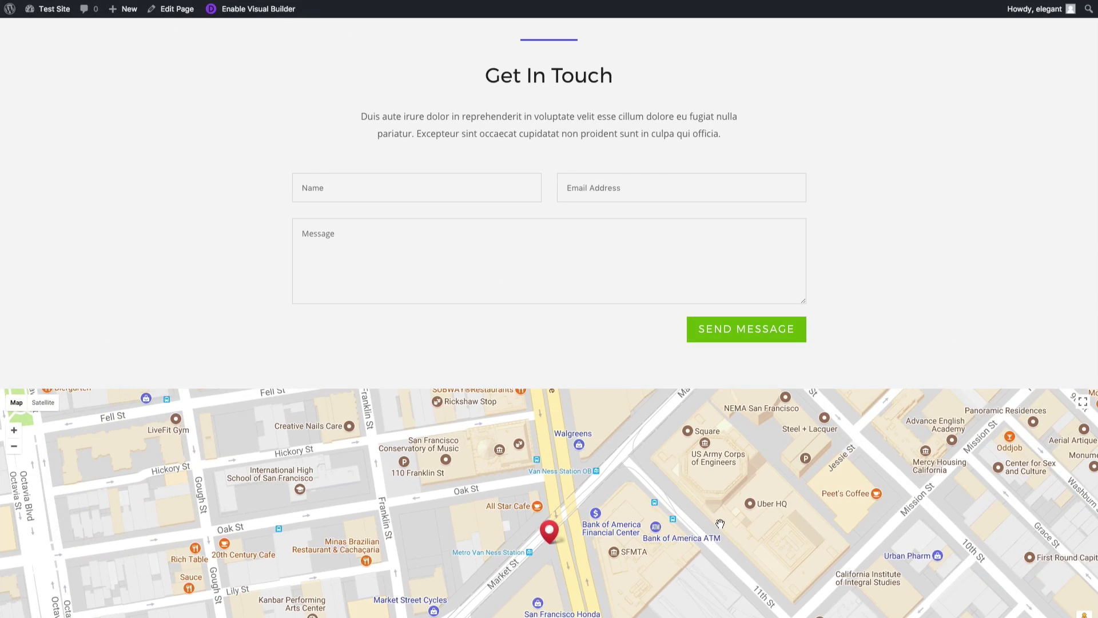
# - Pan the live map around the pin and zoom in and out
pyautogui.moveTo(847, 405); pyautogui.dragTo(804, 515)
pyautogui.moveTo(712, 579); pyautogui.dragTo(732, 502)
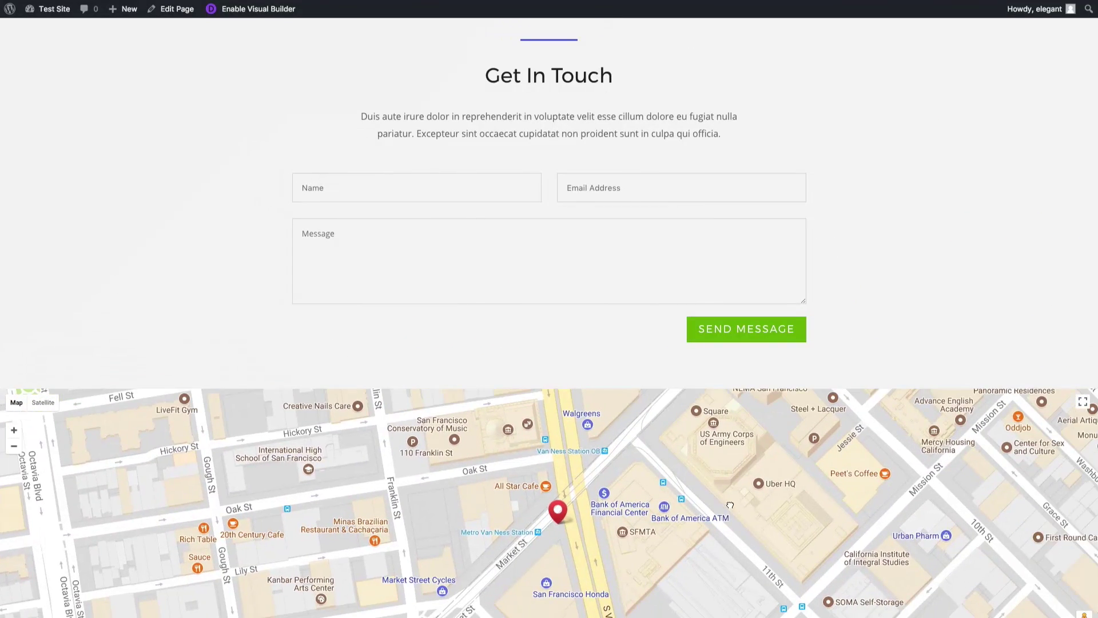
pyautogui.scroll(1, 646, 505)
pyautogui.scroll(-1, 647, 505)
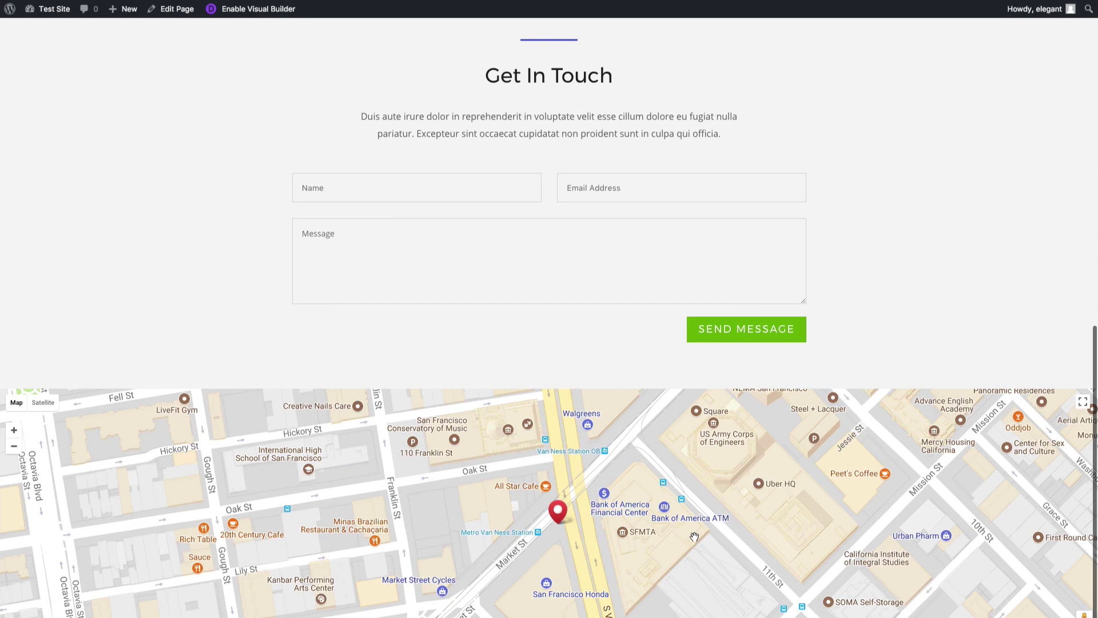
pyautogui.scroll(2, 691, 536)
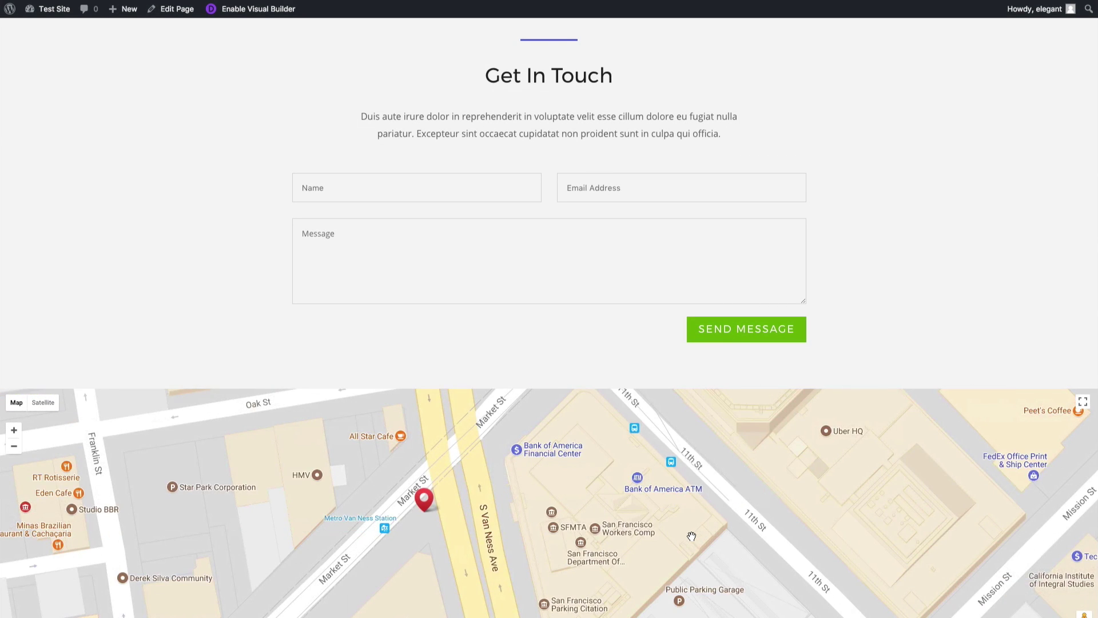
pyautogui.scroll(-4, 692, 536)
pyautogui.scroll(2, 691, 536)
pyautogui.scroll(-1, 691, 536)
pyautogui.scroll(1, 928, 230)
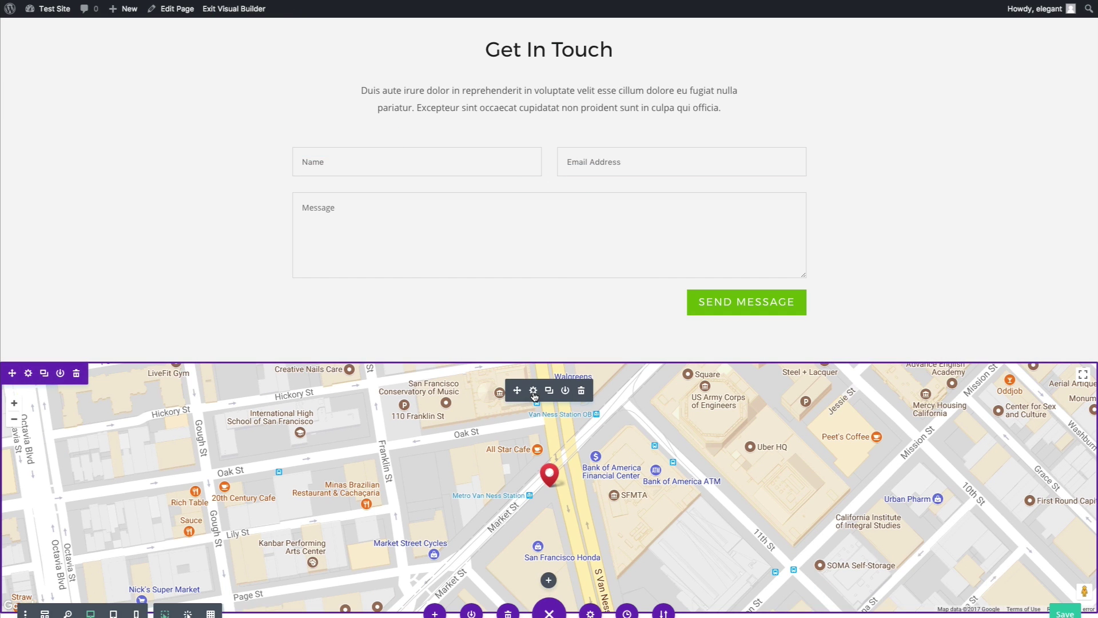
# - Zoom the map's default view out six levels to show the Bay Area, then save
pyautogui.click(533, 391)
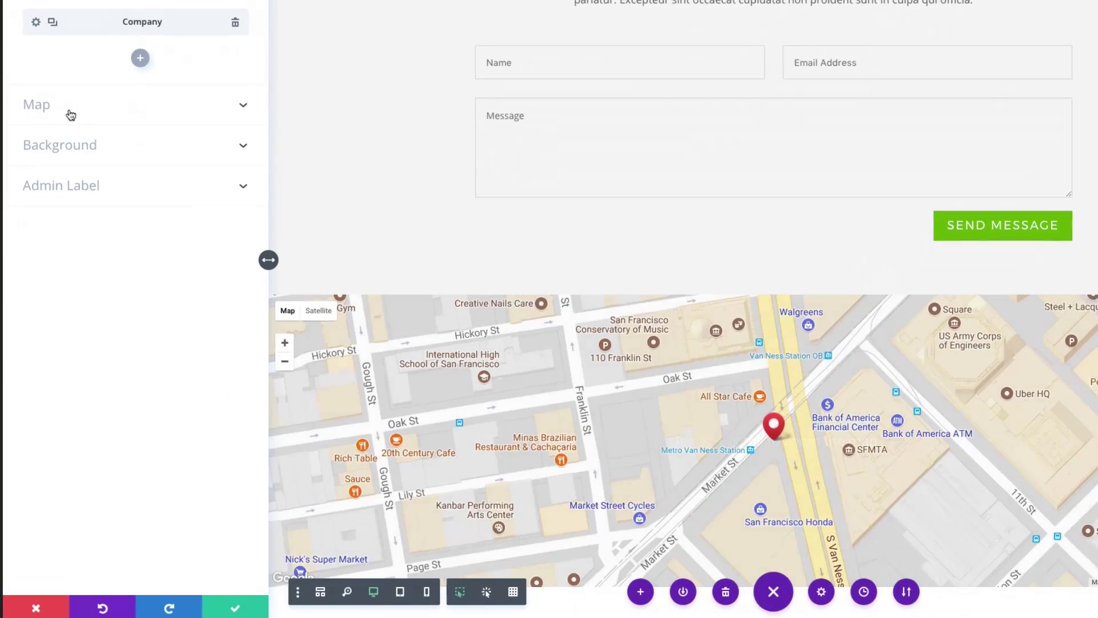
pyautogui.click(59, 199)
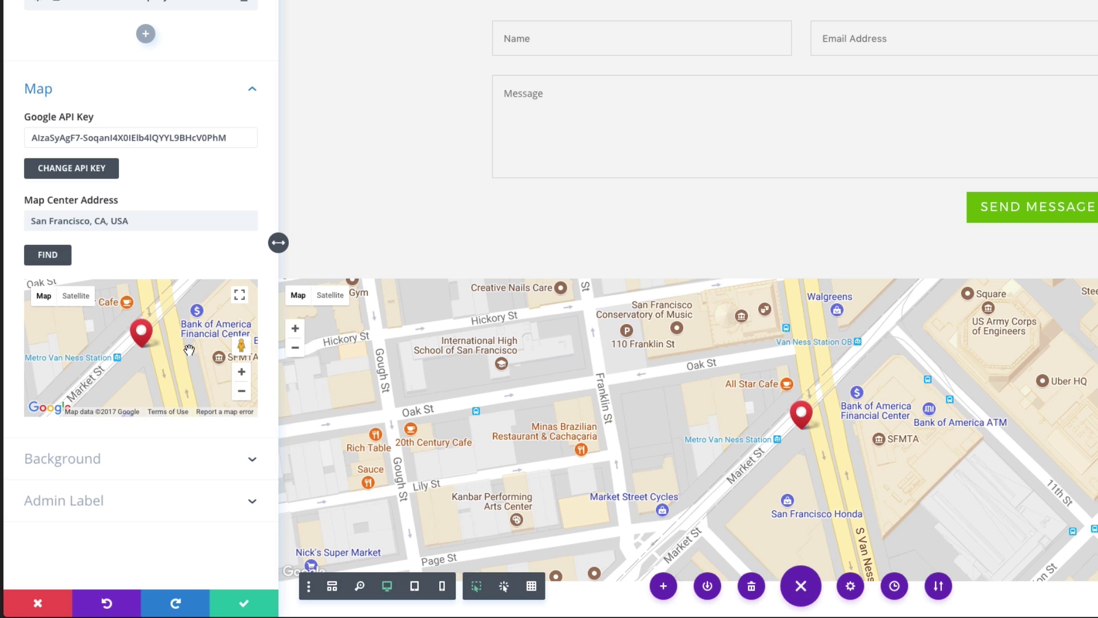
pyautogui.click(241, 391)
pyautogui.click(241, 391)
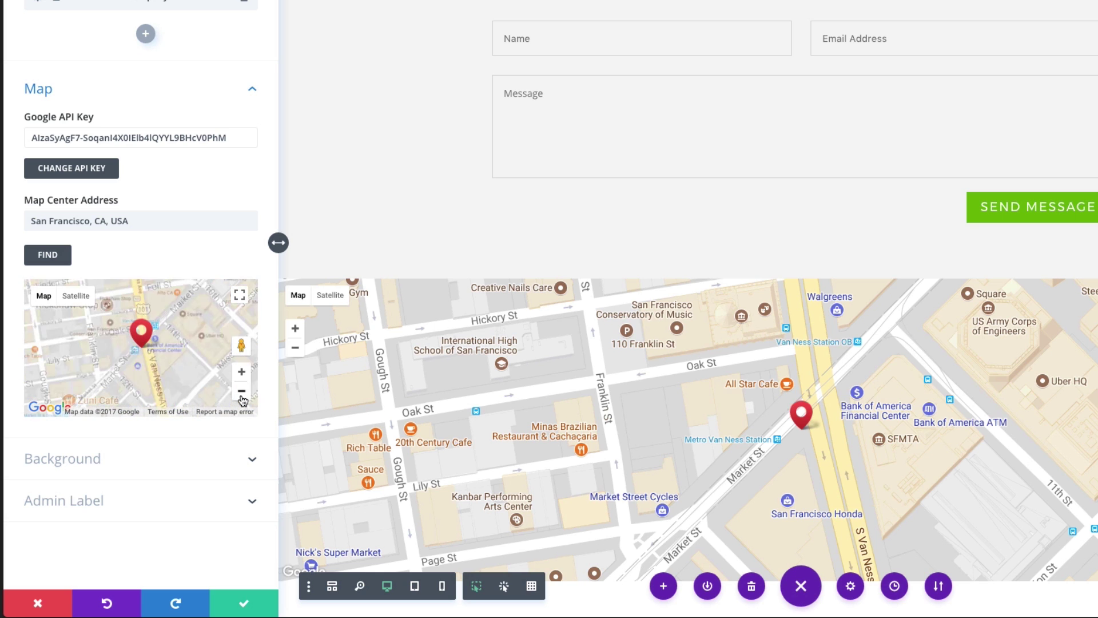
pyautogui.click(241, 391)
pyautogui.click(242, 392)
pyautogui.click(241, 392)
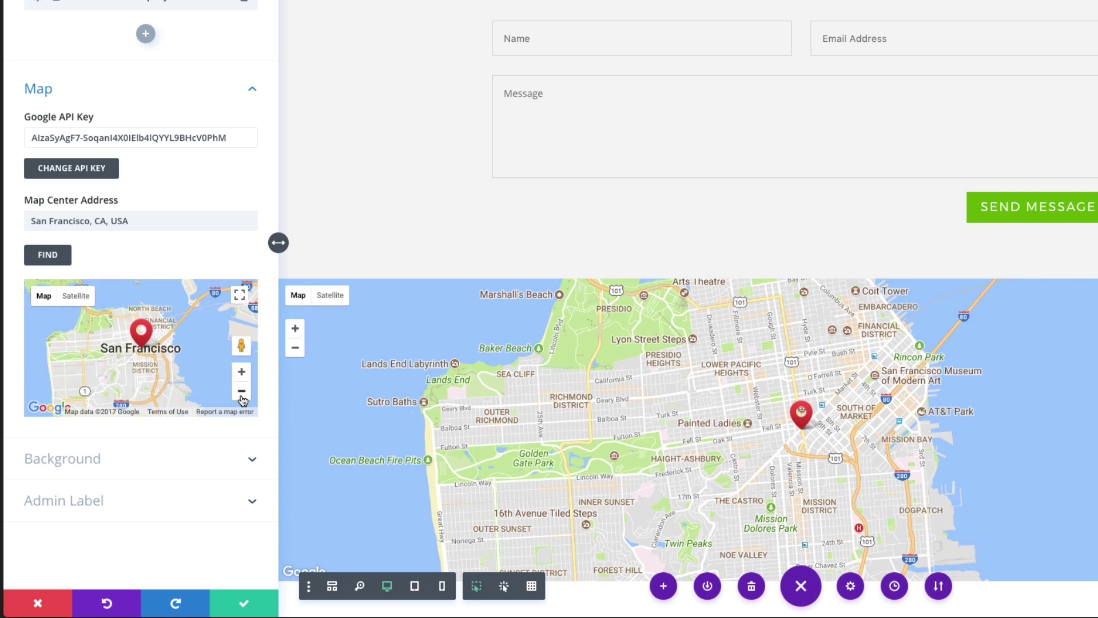
pyautogui.click(242, 391)
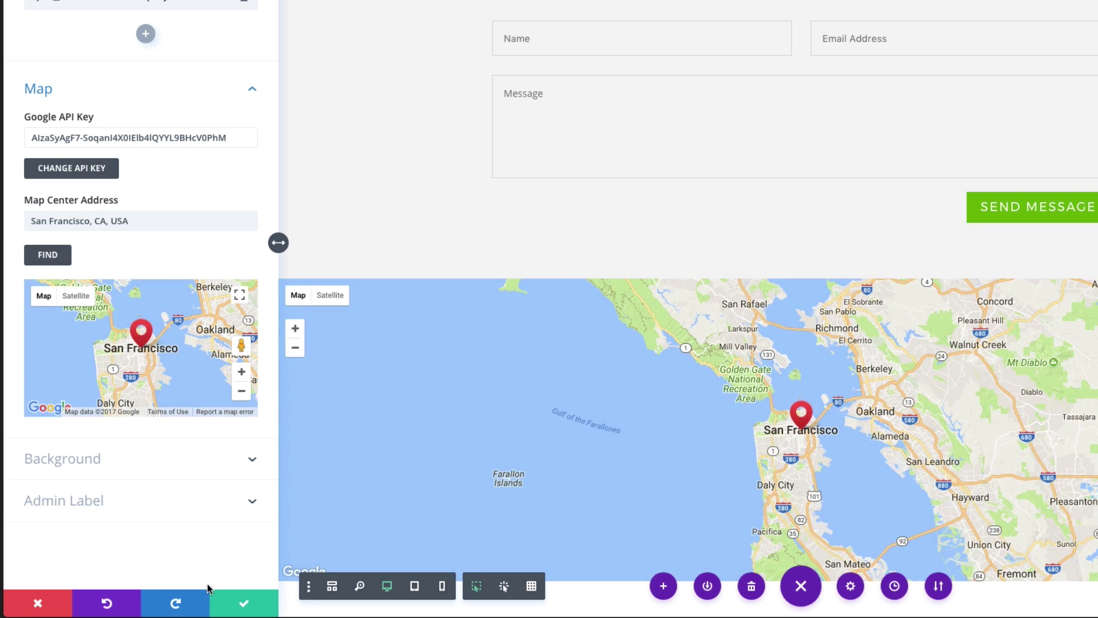
pyautogui.click(245, 606)
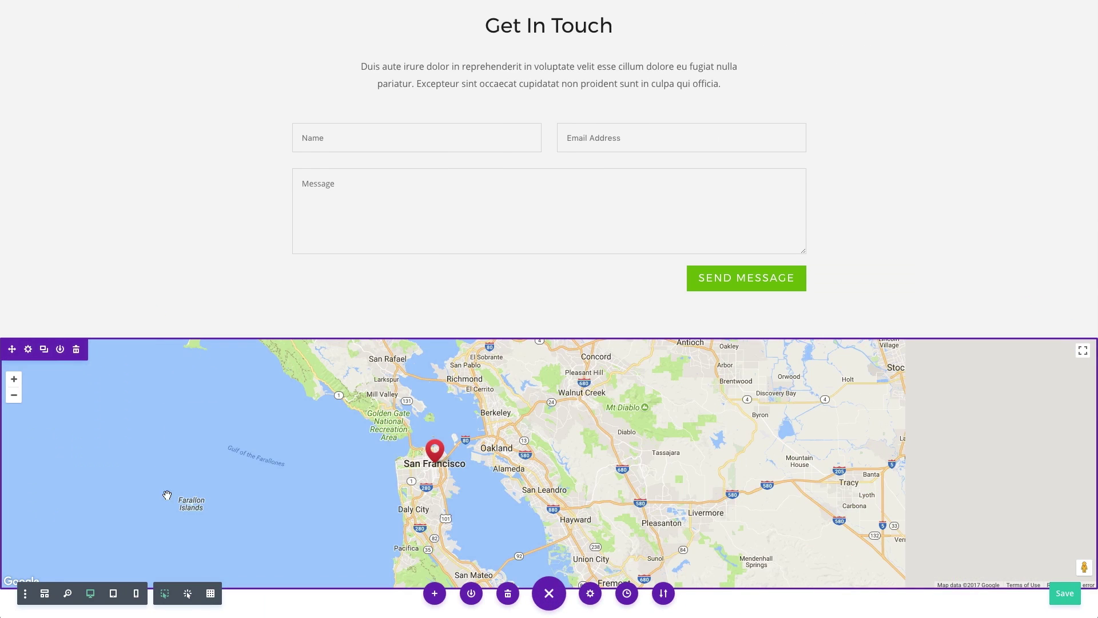